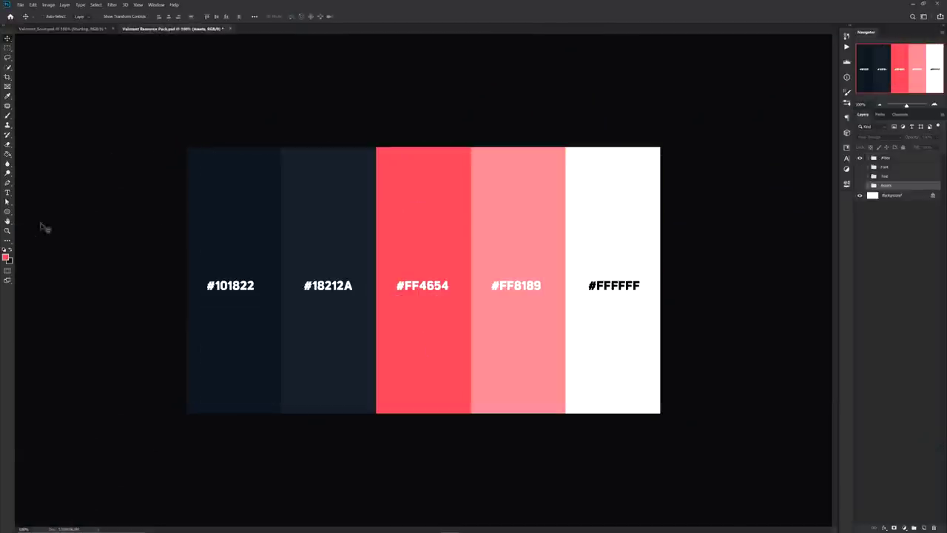
Sample the pink #FF4654 swatch from the resource pack palette as the foreground colour
left_click(6, 255)
left_click(437, 210)
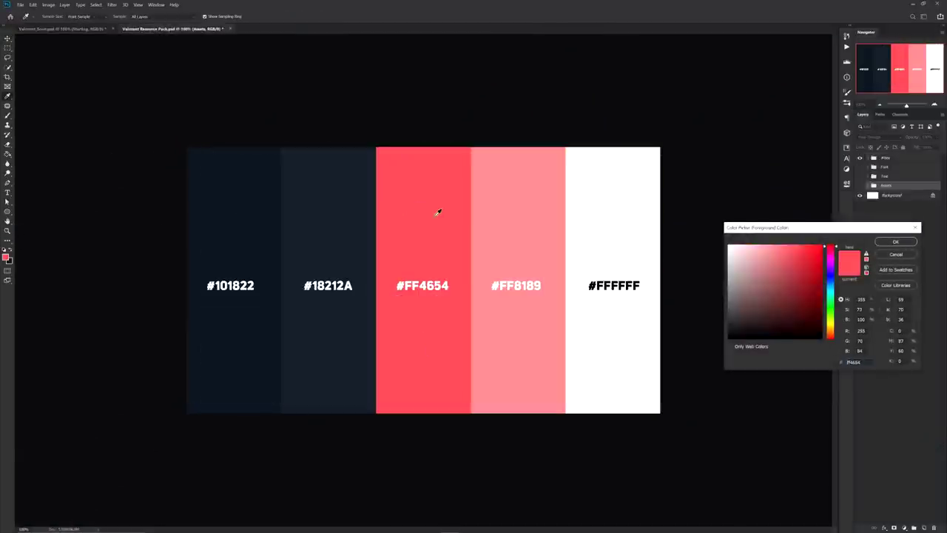
left_click(215, 208)
left_click(450, 223)
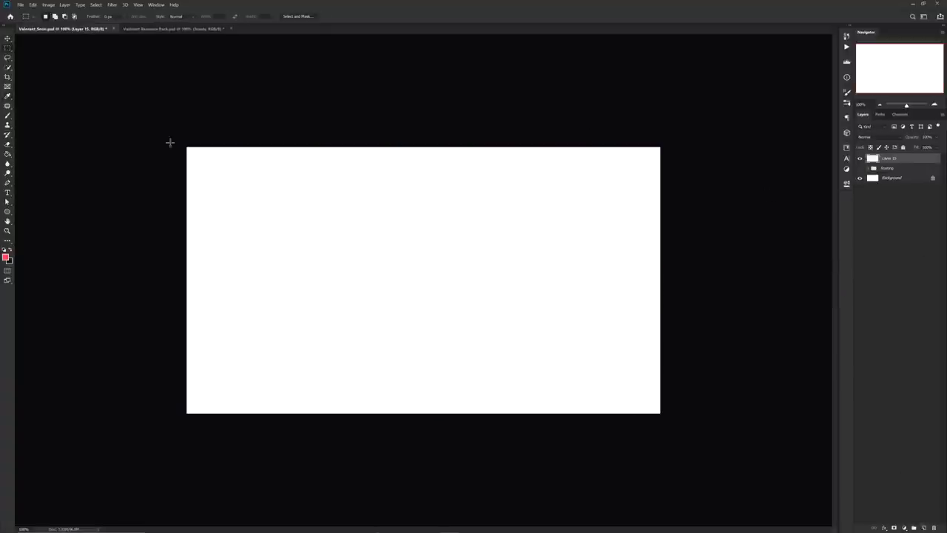
Marquee a strip along the canvas's left side and fill it with dark navy
left_click_drag(170, 142, 334, 423)
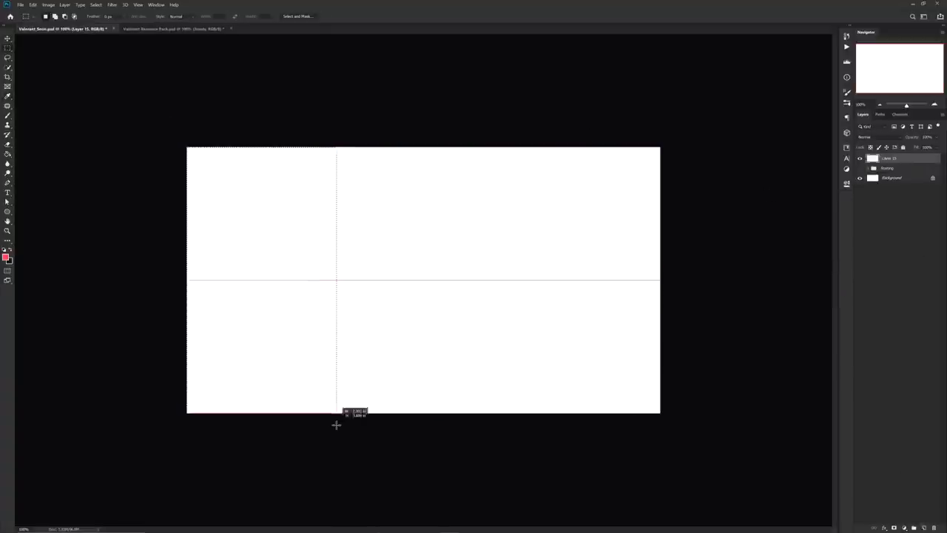
key("alt+BackSpace")
key("ctrl+BackSpace")
left_click(893, 179)
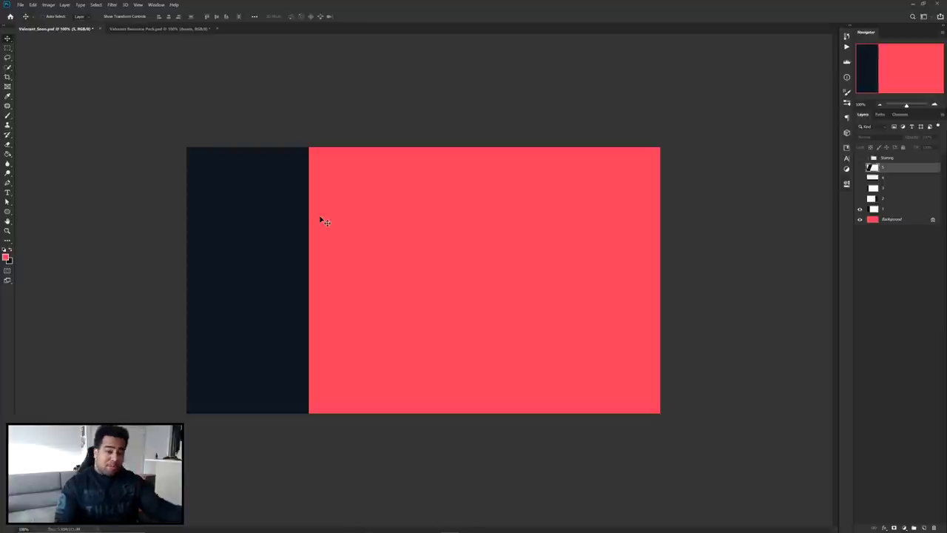
Preview layers 1–4 and the Starting group, leaving only layer 5's diagonal strip visible
left_click(860, 209)
left_click(860, 198)
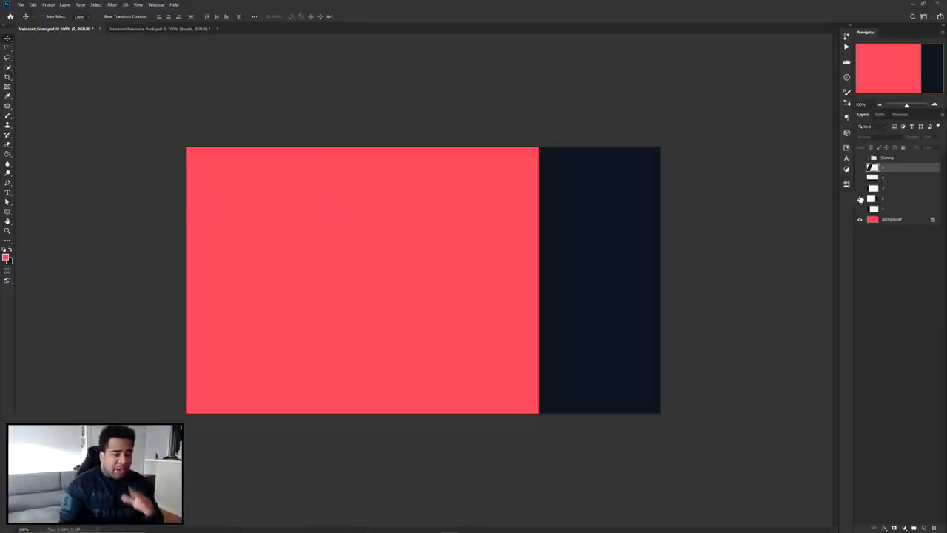
left_click(859, 198)
left_click(860, 189)
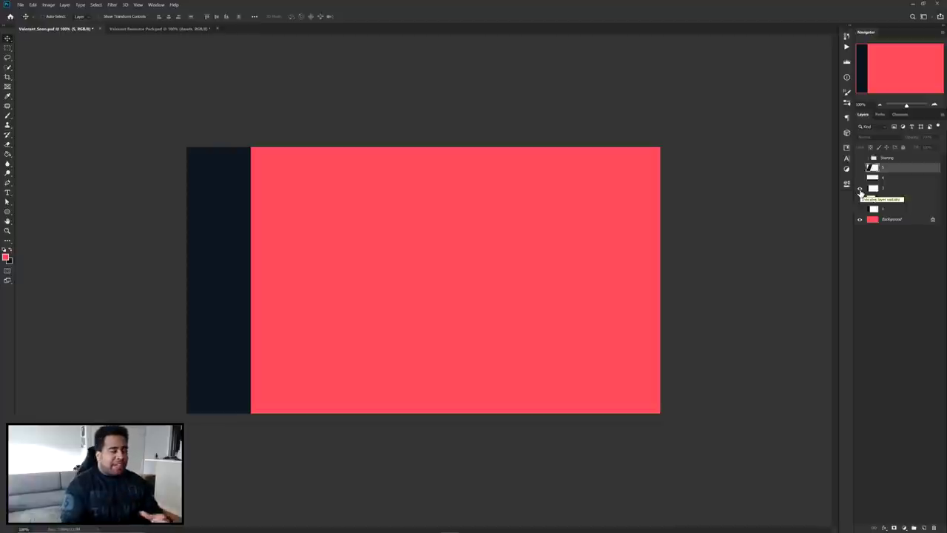
left_click(860, 158)
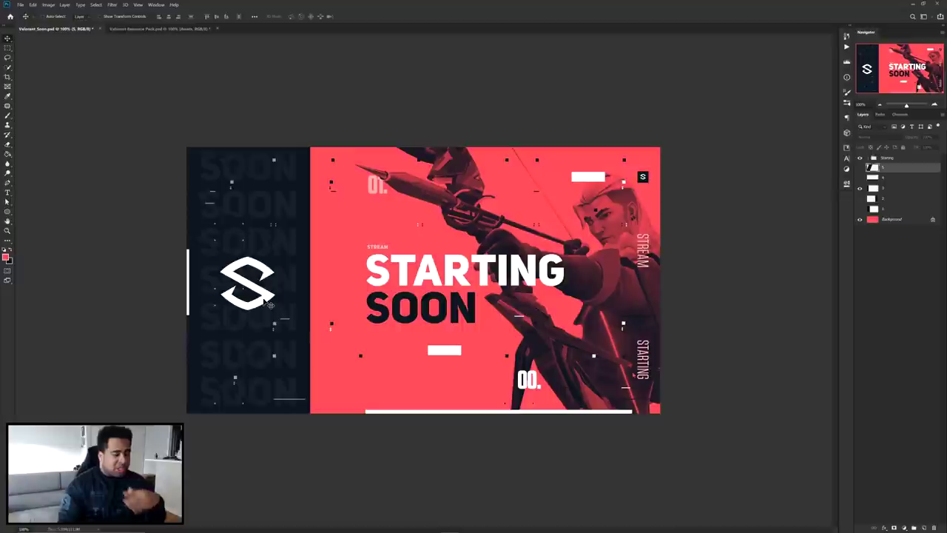
left_click(859, 159)
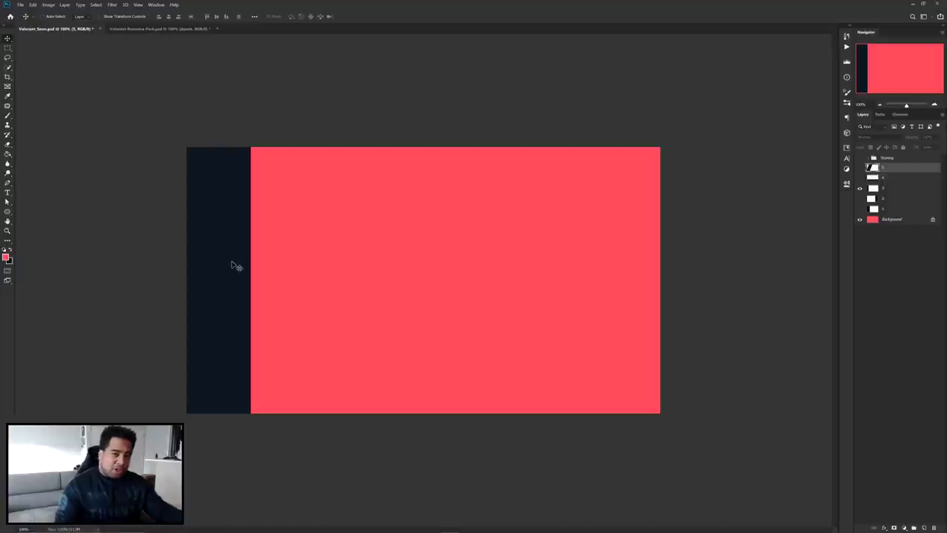
left_click(860, 188)
left_click(860, 178)
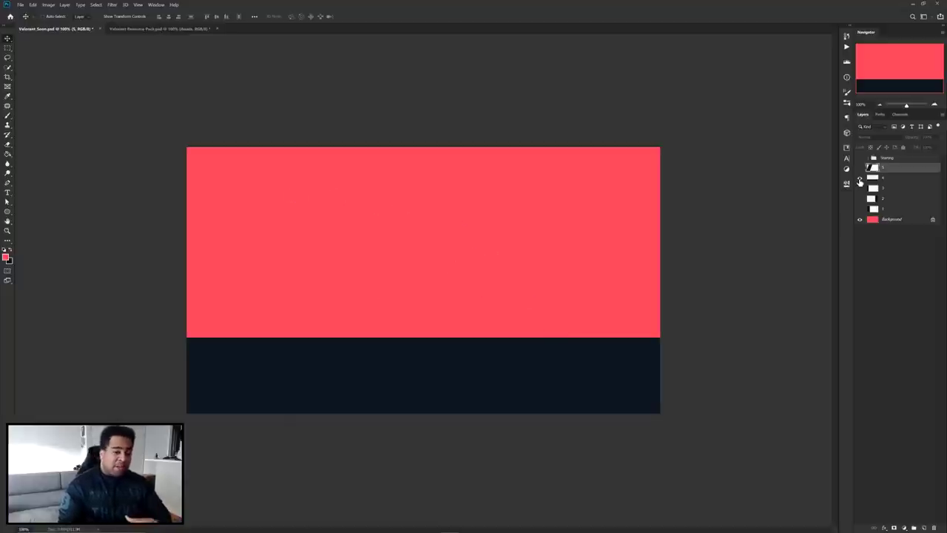
left_click(860, 178)
left_click(860, 167)
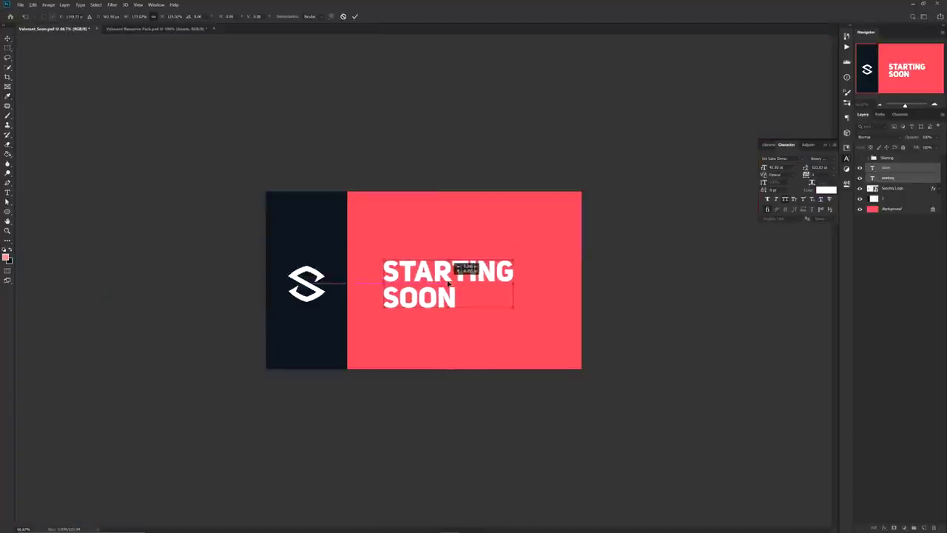
Retype the duplicated text as pink STREAM, make SOON dark navy, then select STARTING
type("STREAM")
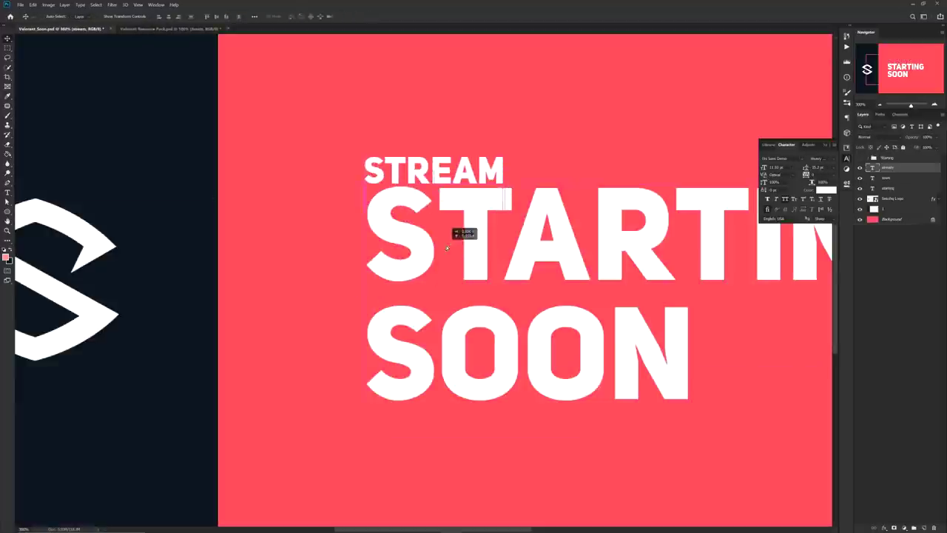
left_click(828, 190)
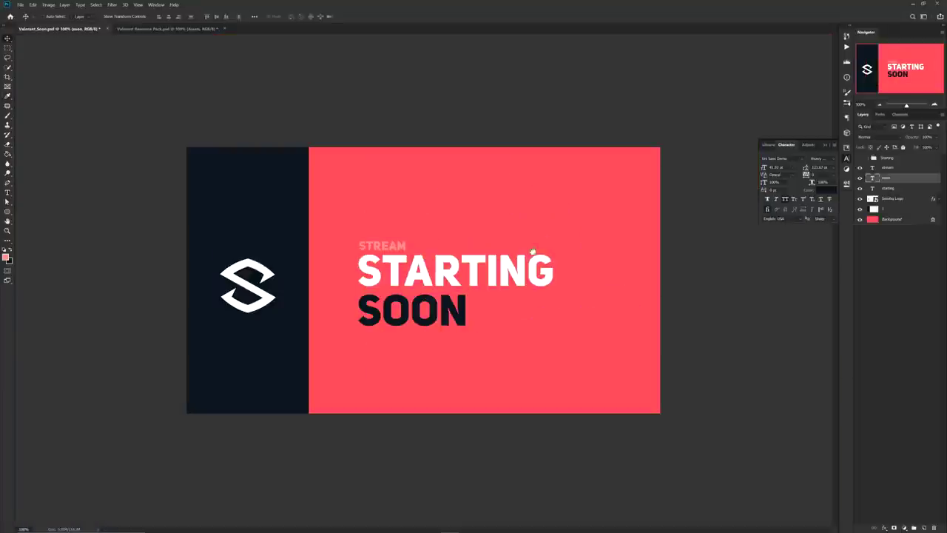
left_click(412, 259)
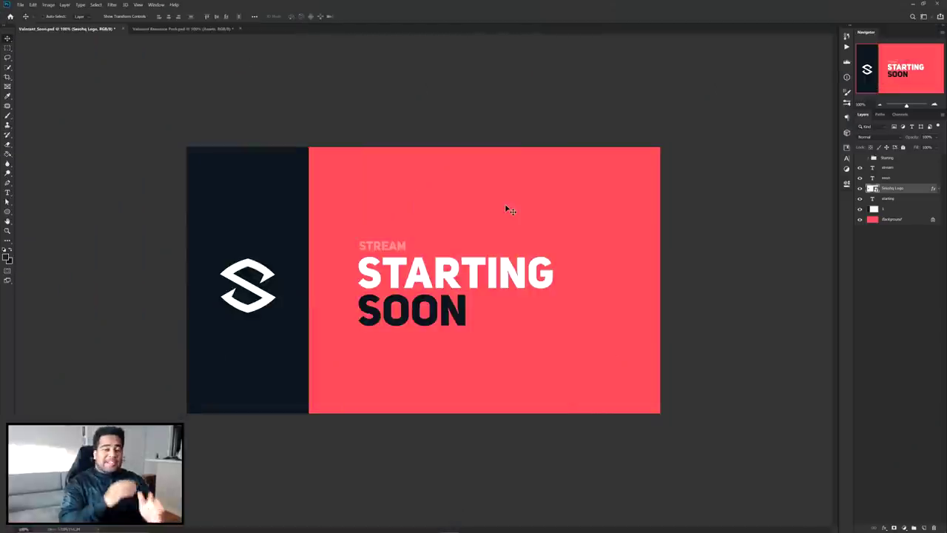
left_click(424, 274)
Copy STARTING into the upper left panel, retype it as SOON, and scale to about 91%
left_click_drag(424, 274, 259, 195)
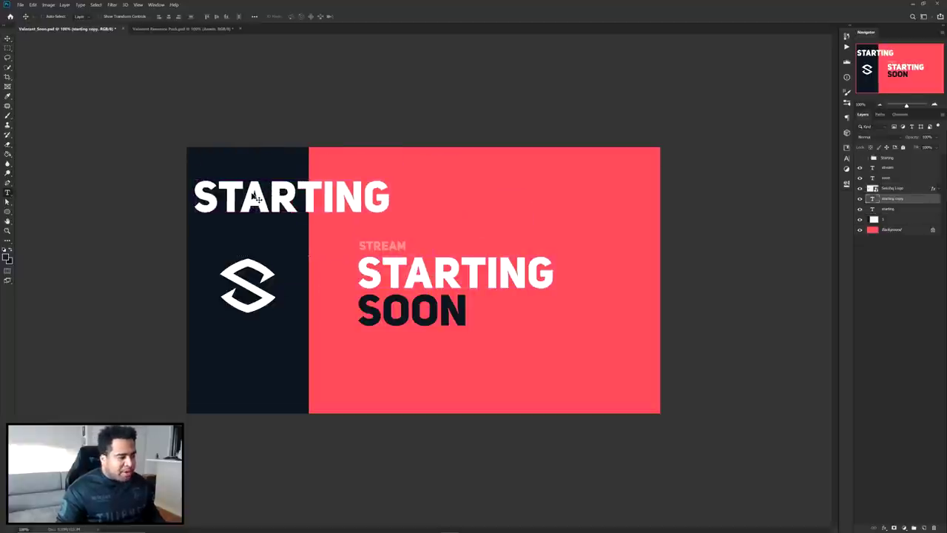
double_click(251, 193)
type("SOON")
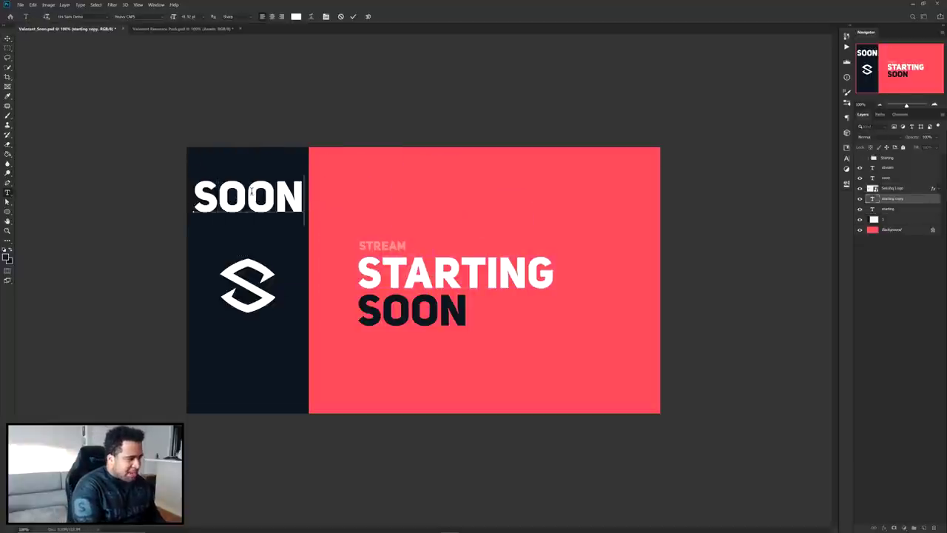
key("ctrl+Return")
key("ctrl+t")
left_click_drag(305, 179, 258, 190)
key("Return")
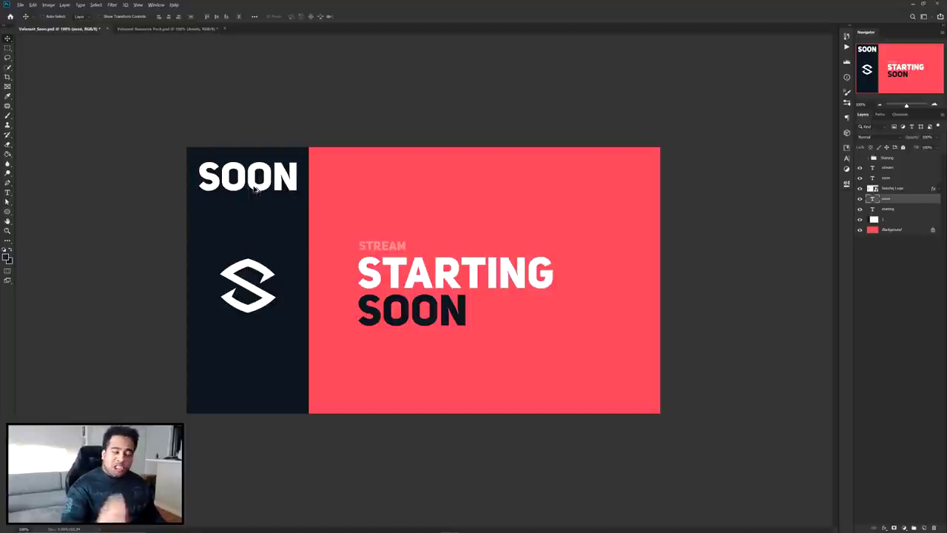
Duplicate SOON down to seven stacked copies, nudge the stack up, and merge them
left_click_drag(265, 173, 274, 264)
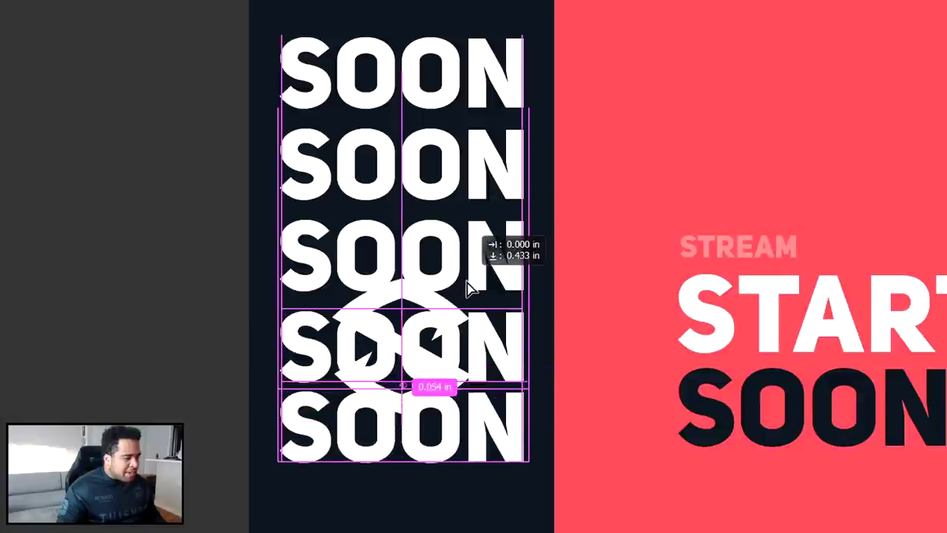
left_click_drag(468, 287, 469, 296)
left_click_drag(474, 259, 465, 337)
left_click_drag(442, 389, 448, 464)
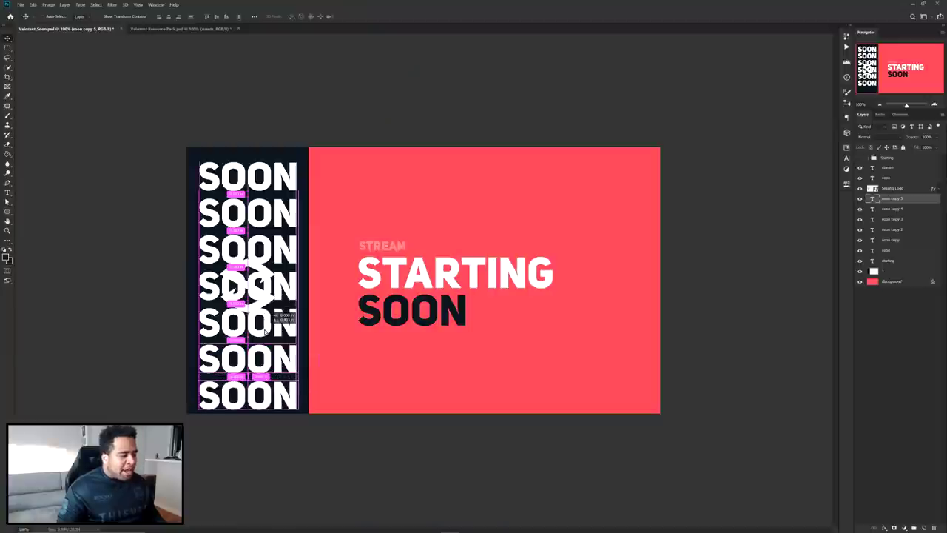
left_click_drag(265, 332, 266, 333)
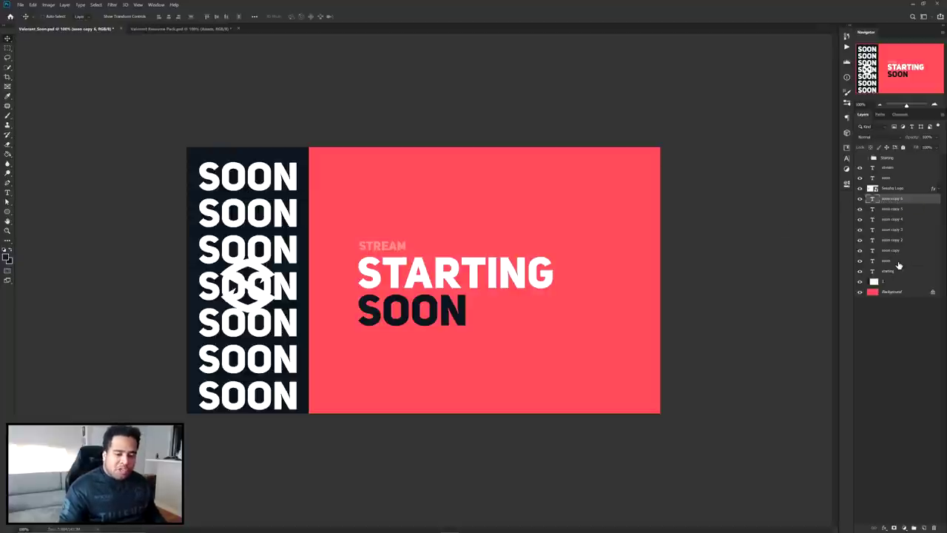
left_click(899, 264, "shift")
left_click_drag(269, 224, 271, 216)
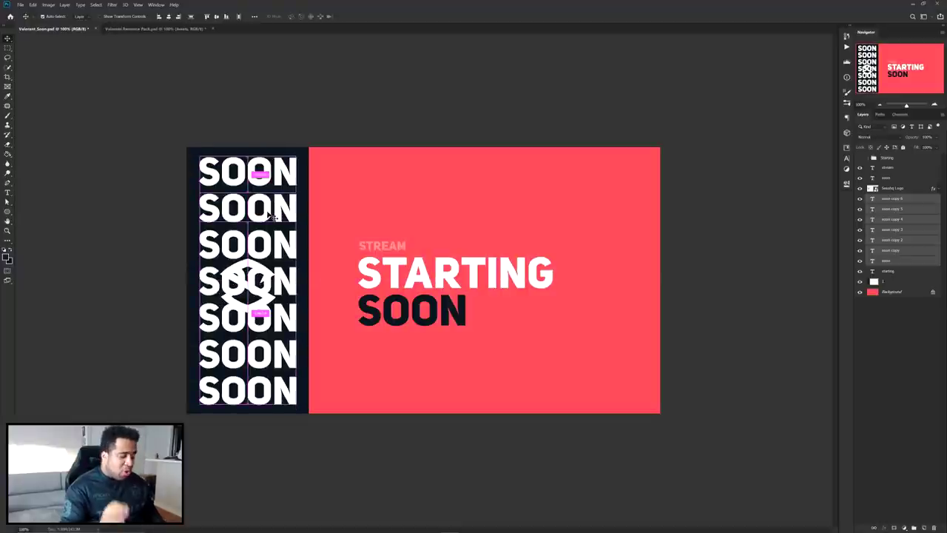
key("ctrl+e")
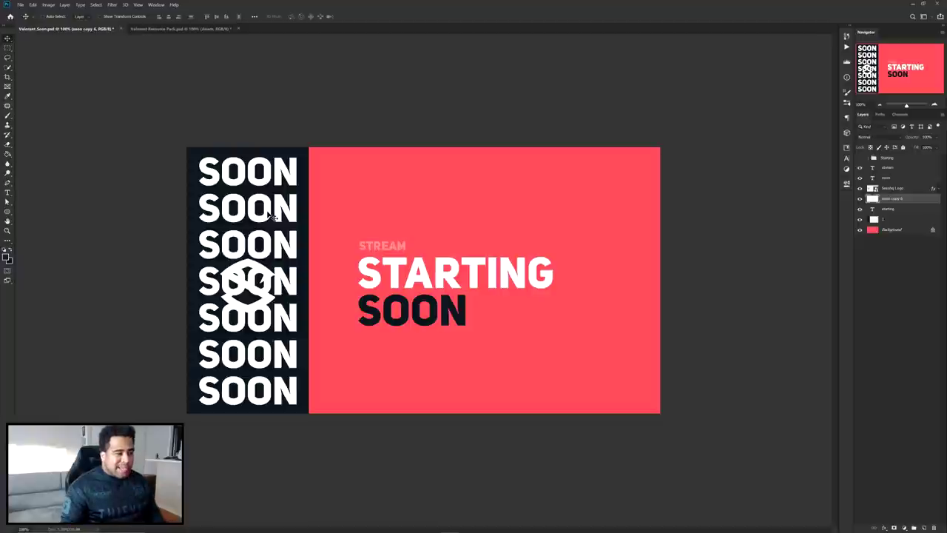
Warp the SOON stack with the Liquify filter
left_click(112, 6)
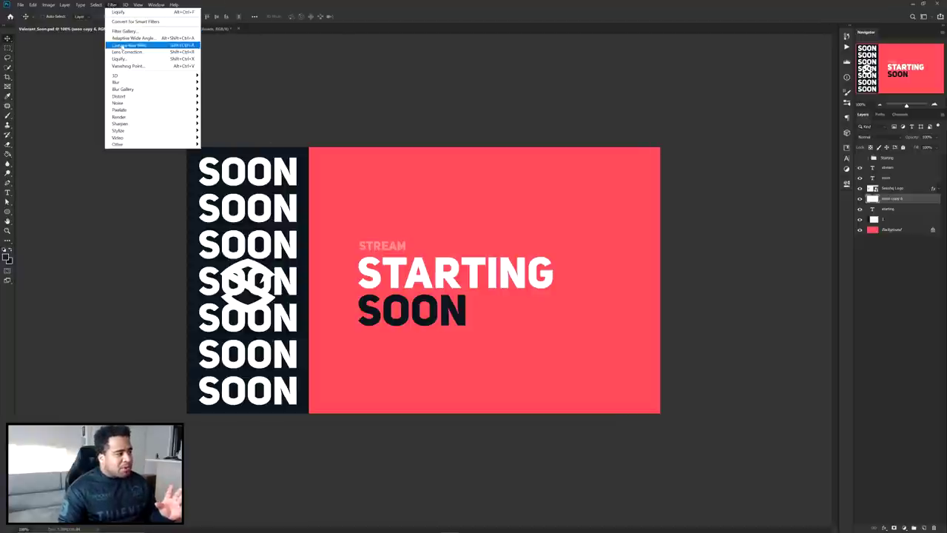
left_click(116, 58)
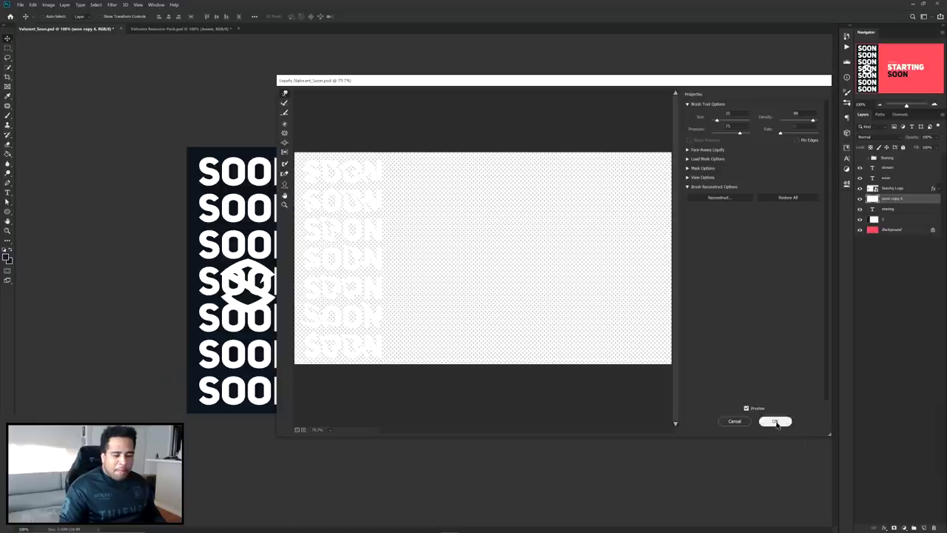
left_click(774, 419)
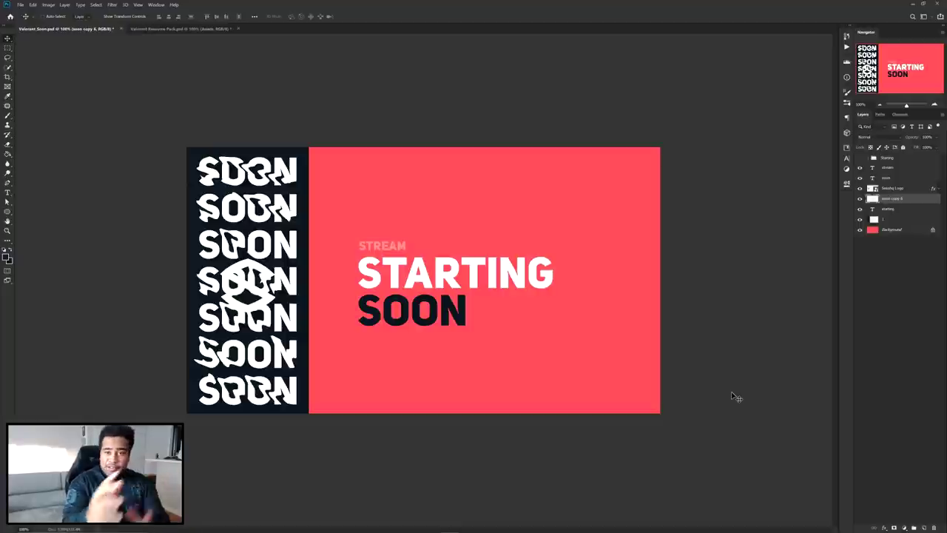
Give the SOON stack a dark navy Color Overlay layer style
double_click(922, 201)
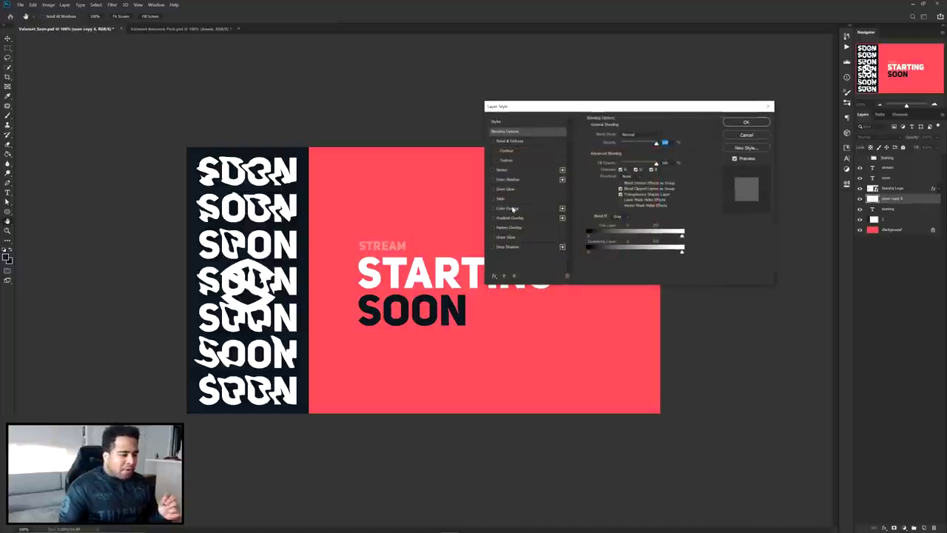
left_click(513, 209)
left_click(745, 136)
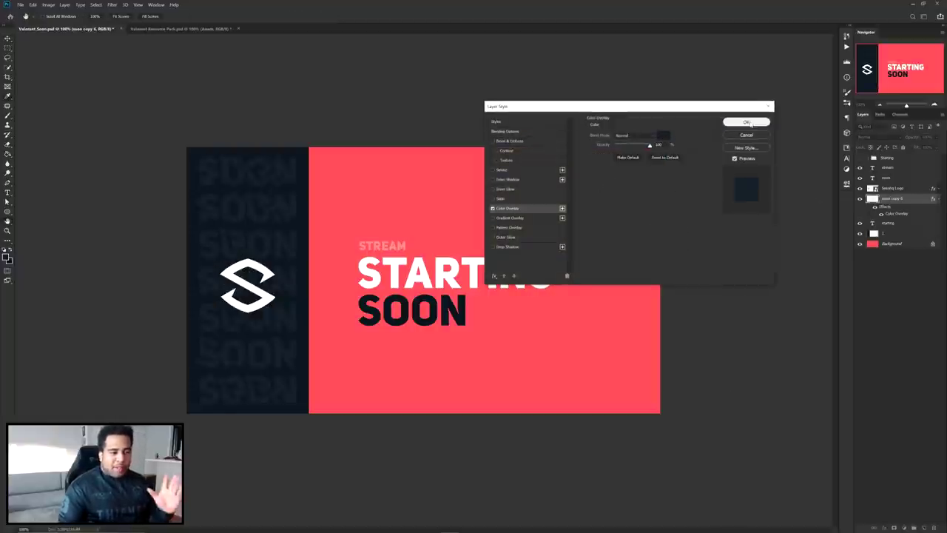
Return to the Starting Soon document and collapse the SOON layer's effects list
left_click(181, 29)
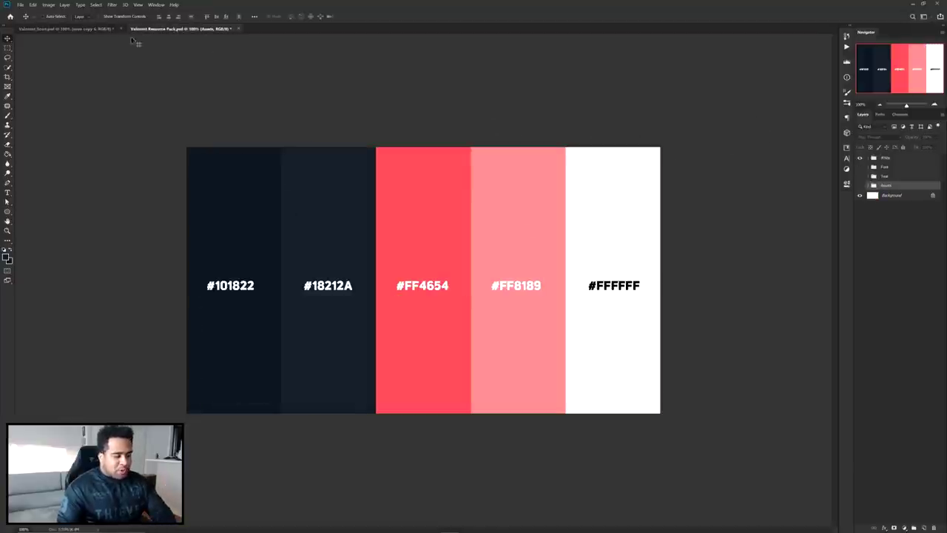
left_click(109, 28)
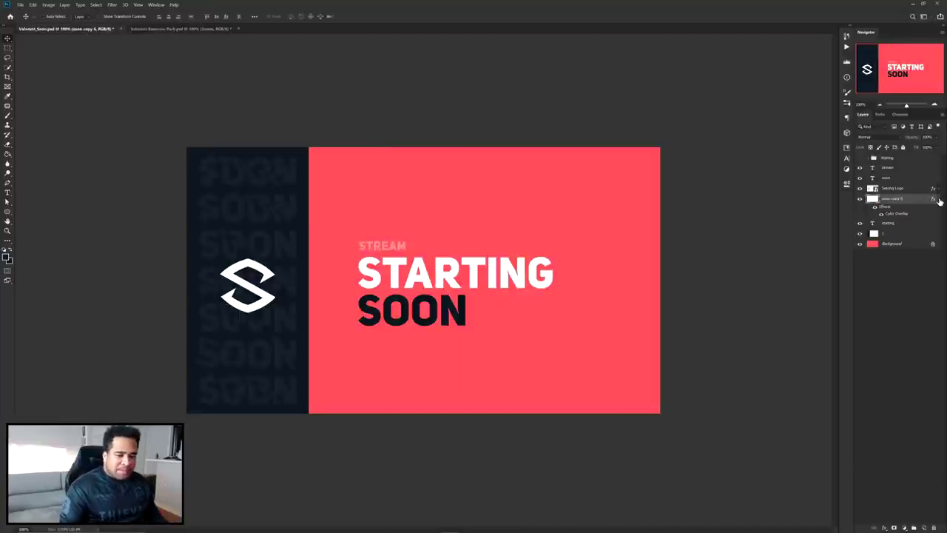
left_click(939, 199)
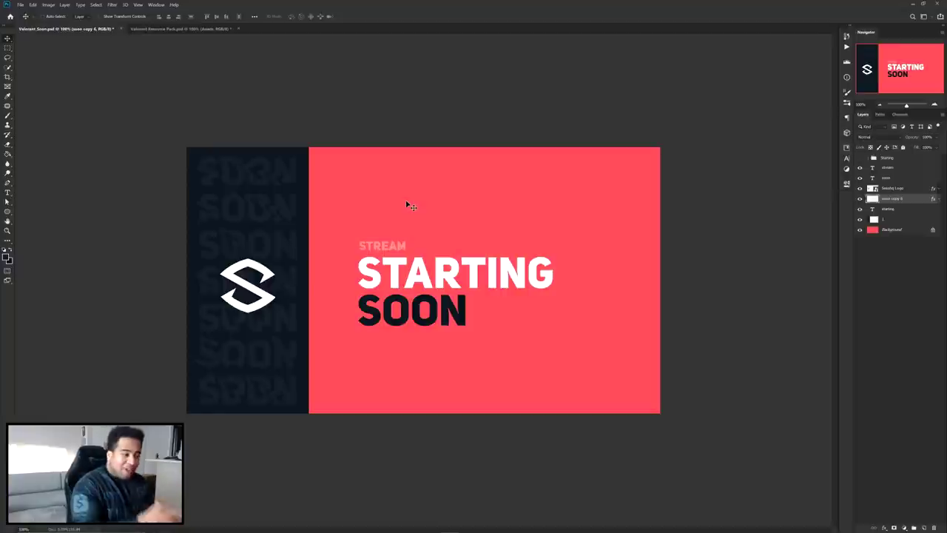
Add a vertical STREAM label on the right edge in a condensed font
left_click_drag(444, 273, 413, 354)
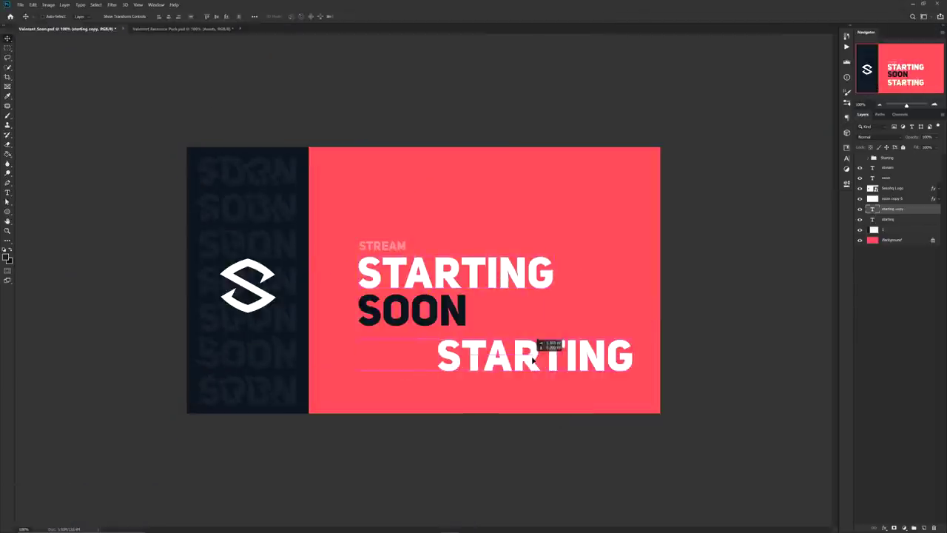
double_click(282, 358)
type("STREAM")
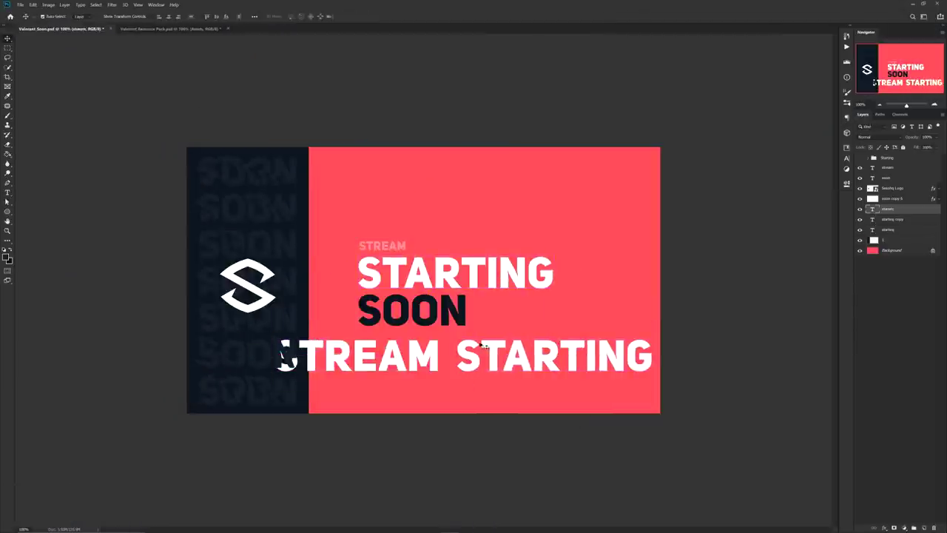
mouse_move(650, 363)
left_mouse_down()
mouse_move(409, 347)
mouse_move(374, 385)
mouse_move(420, 325)
mouse_move(649, 303)
mouse_move(634, 289)
mouse_move(645, 366)
left_mouse_up()
key("Return")
left_click(847, 158)
left_click(798, 158)
left_click(806, 414)
On a new layer, fill a small navy square and place it near the top-right
key("ctrl+shift+alt+n")
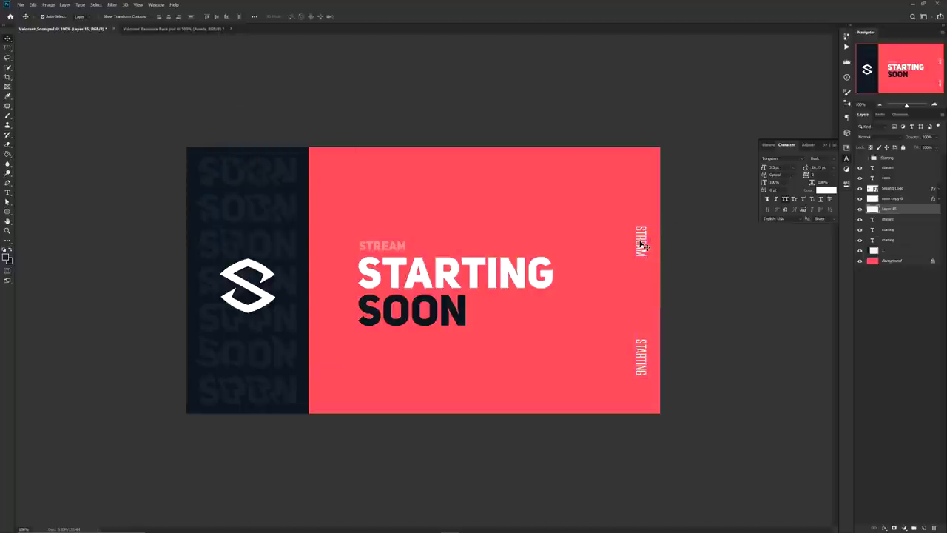
key("m")
scroll(573, 228, "up", 3)
left_click_drag(573, 228, 540, 228)
left_click_drag(376, 251, 408, 219)
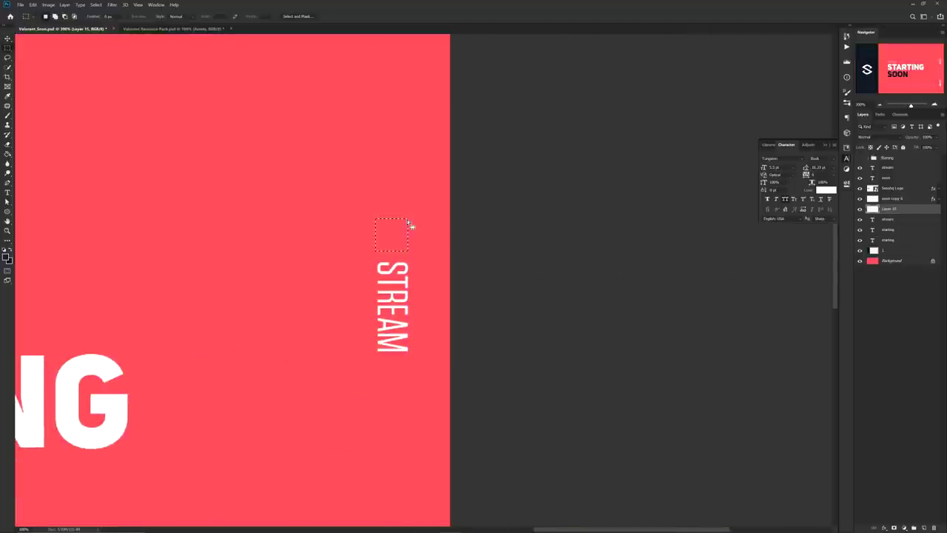
key("alt+BackSpace")
key("v")
key("ctrl+0")
left_click_drag(611, 239, 613, 213)
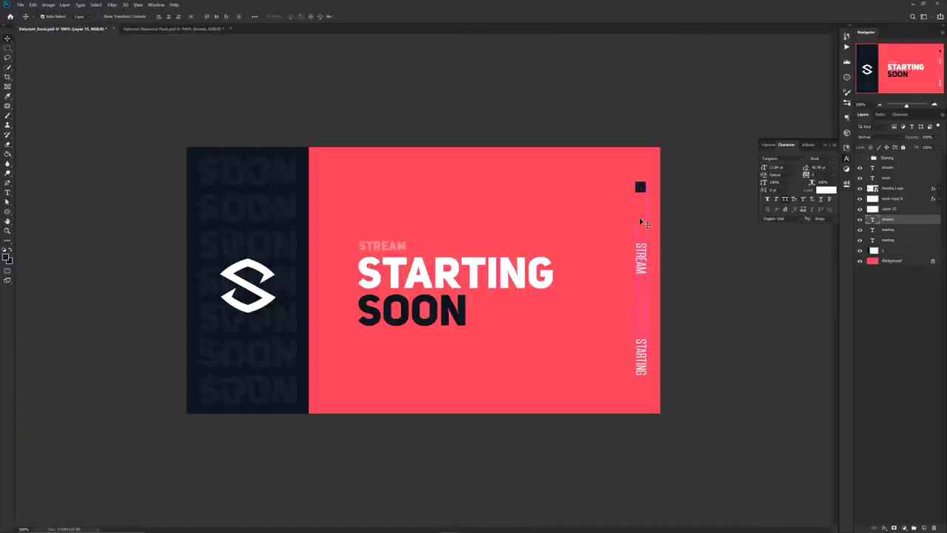
Copy the S logo onto the navy square and scale it to fit
left_click_drag(264, 272, 608, 208)
key("ctrl+t")
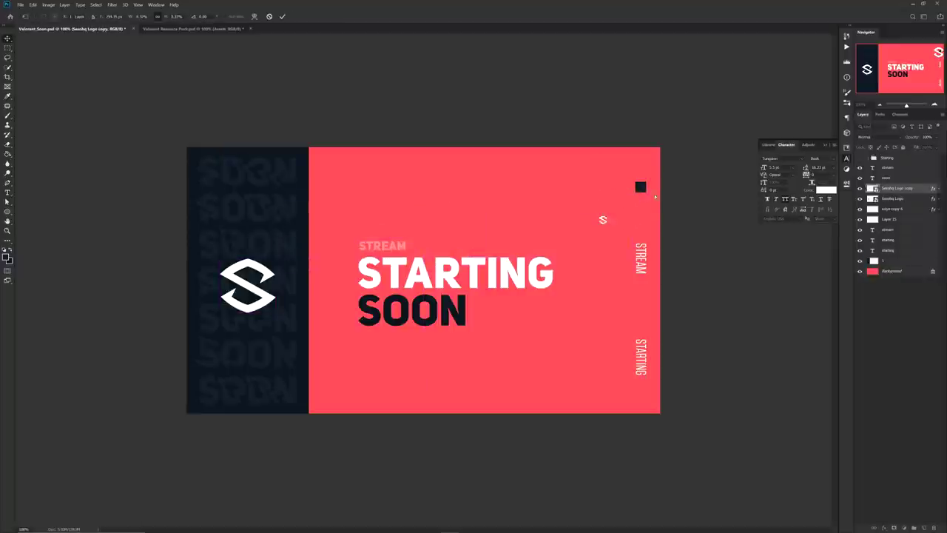
key("Return")
scroll(637, 173, "up", 3)
key("ctrl+0")
Give the texture layer a dark Color Overlay, rasterize the style, and shift it down-left
key("ctrl+Tab")
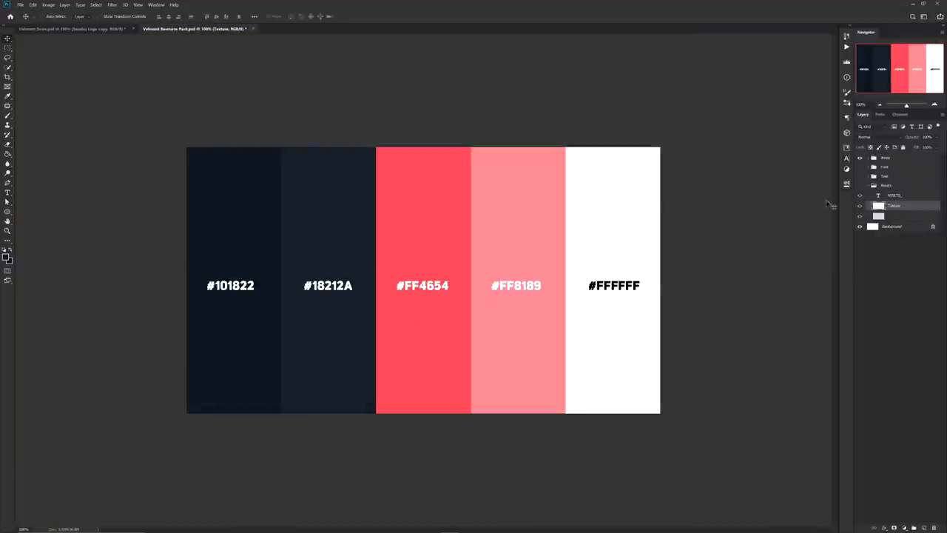
left_click(103, 30)
double_click(918, 188)
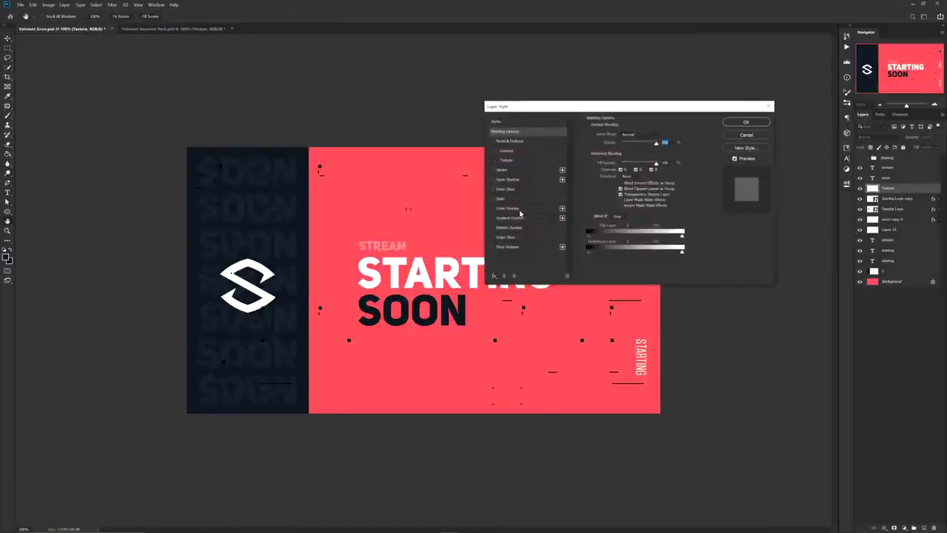
left_click(508, 208)
left_click(663, 135)
left_click(895, 241)
left_click(747, 122)
right_click(888, 188)
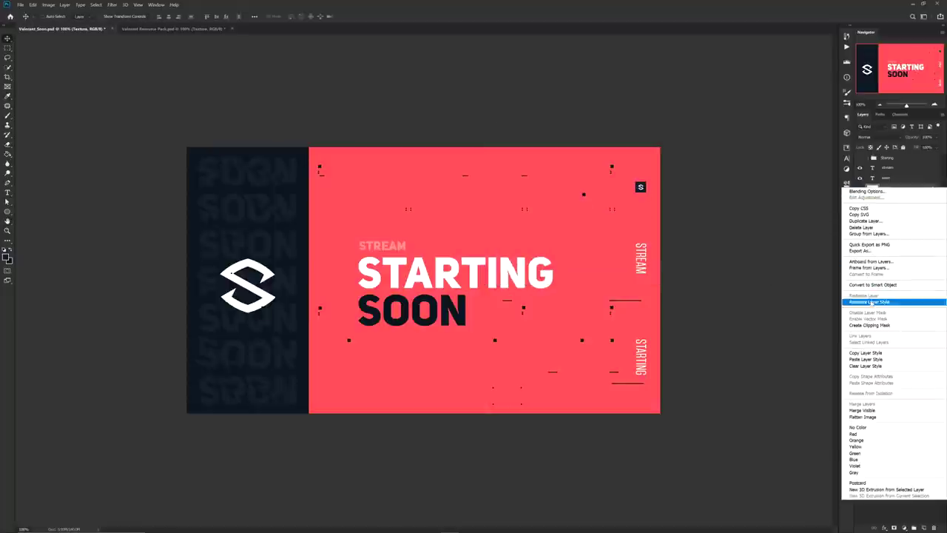
left_click(888, 302)
left_click_drag(558, 240, 503, 244)
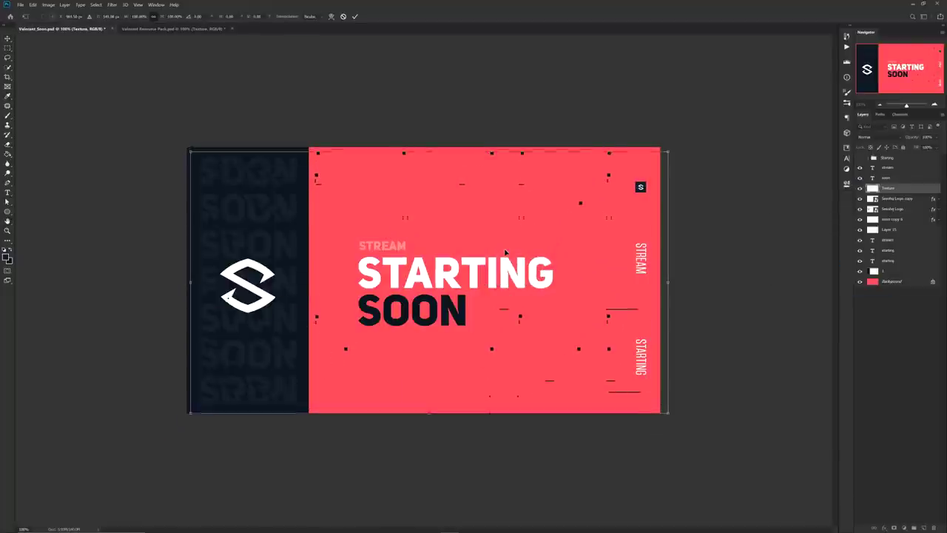
Copy the texture over the dark left panel to its own layer with a white overlay
key("m")
left_click_drag(187, 147, 307, 413)
right_click(273, 336)
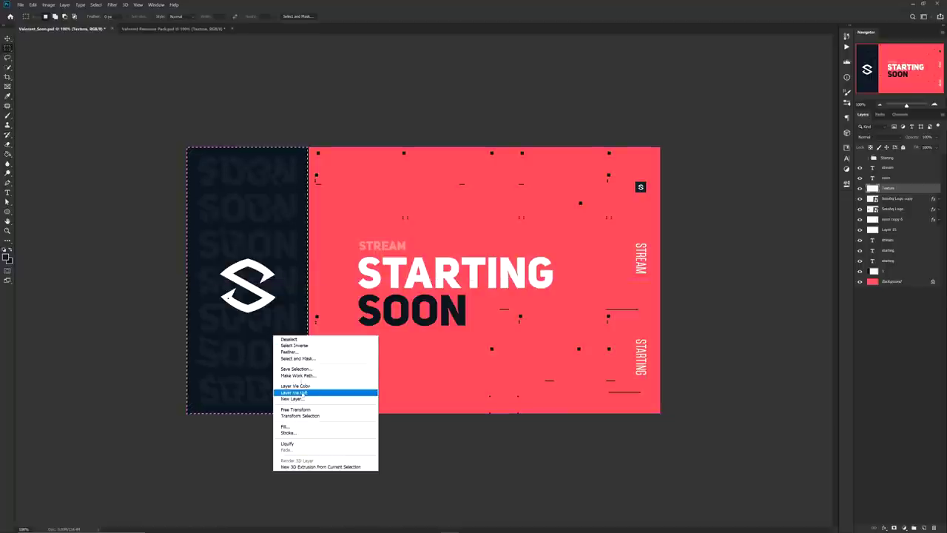
left_click(296, 392)
double_click(918, 194)
left_click(508, 208)
left_click(663, 136)
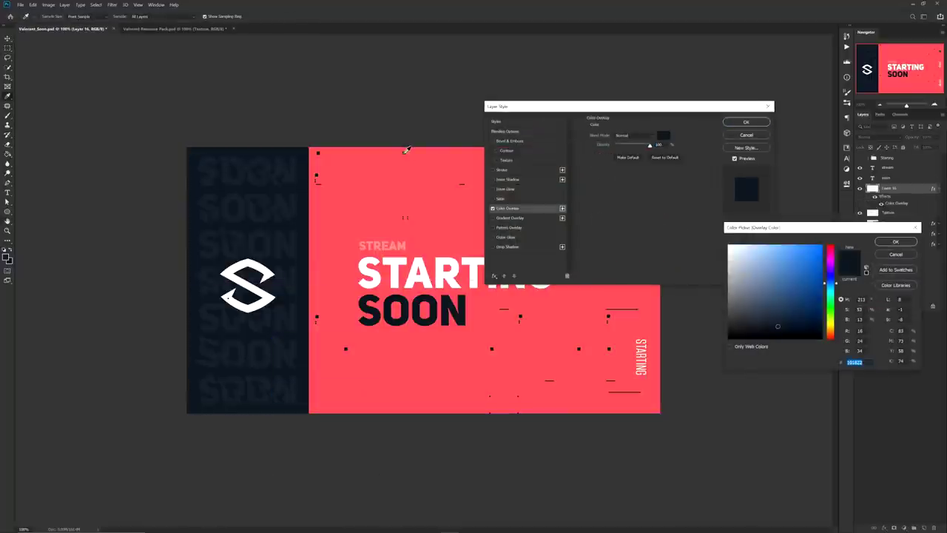
left_click(447, 262)
key("Return")
key("Return")
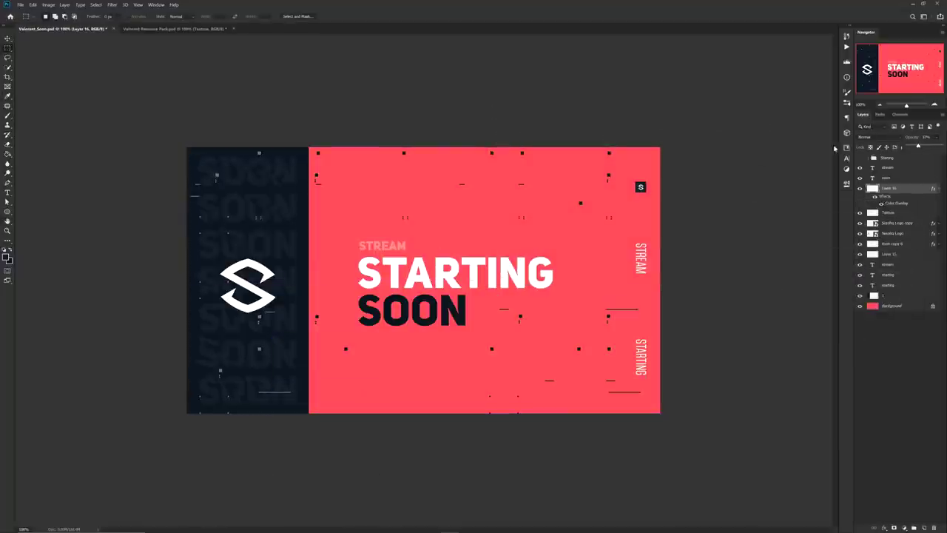
Add a new layer clipped to Texture for brushing white onto the squares
key("v")
left_click(891, 212)
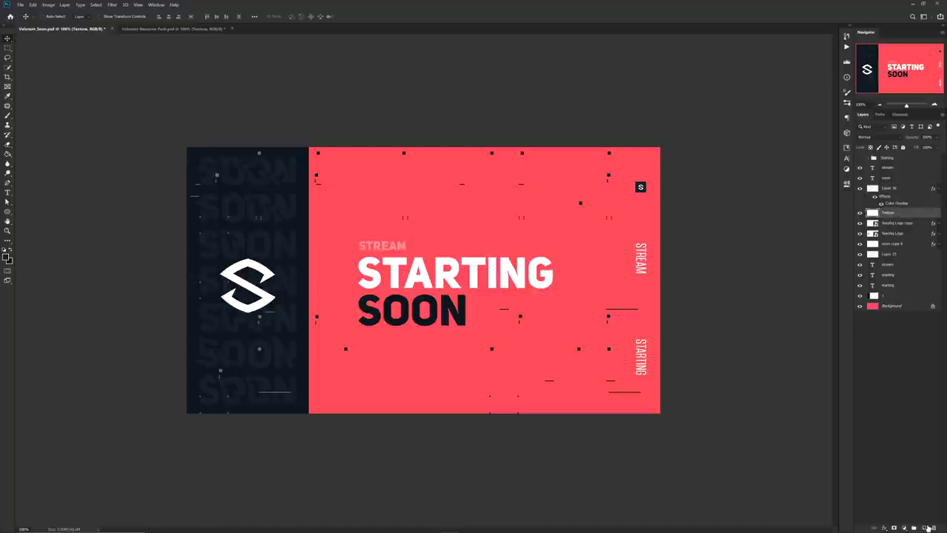
left_click(925, 527)
left_click(902, 214, "alt")
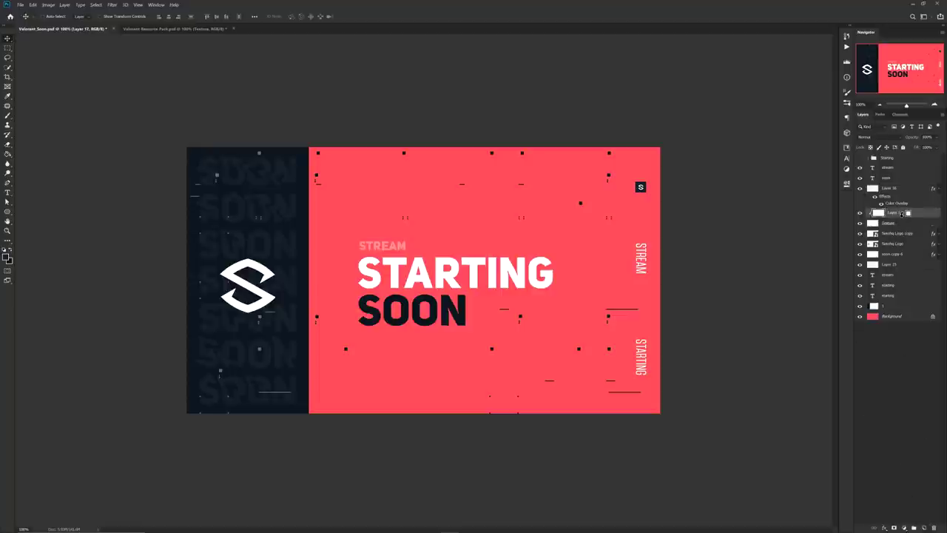
key("b")
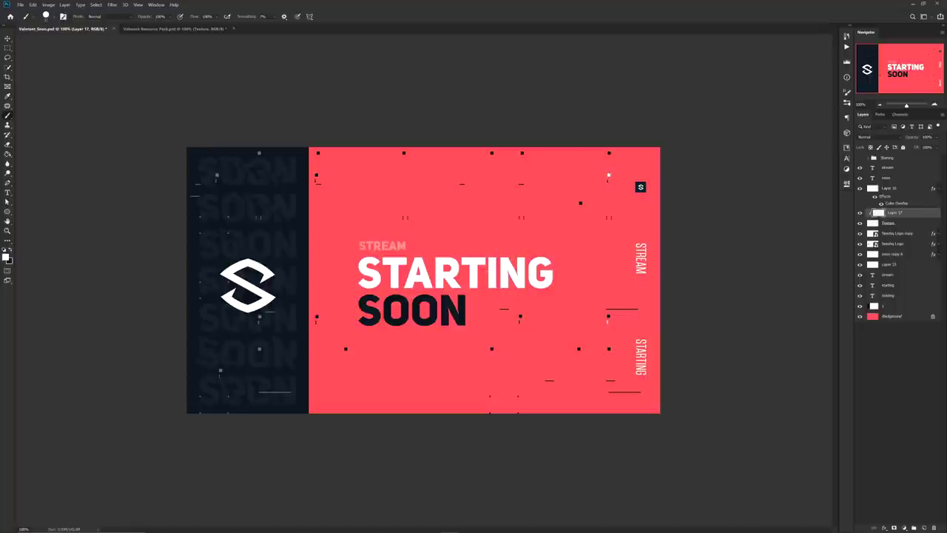
scroll(331, 163, "up", 1)
scroll(431, 280, "down", 5)
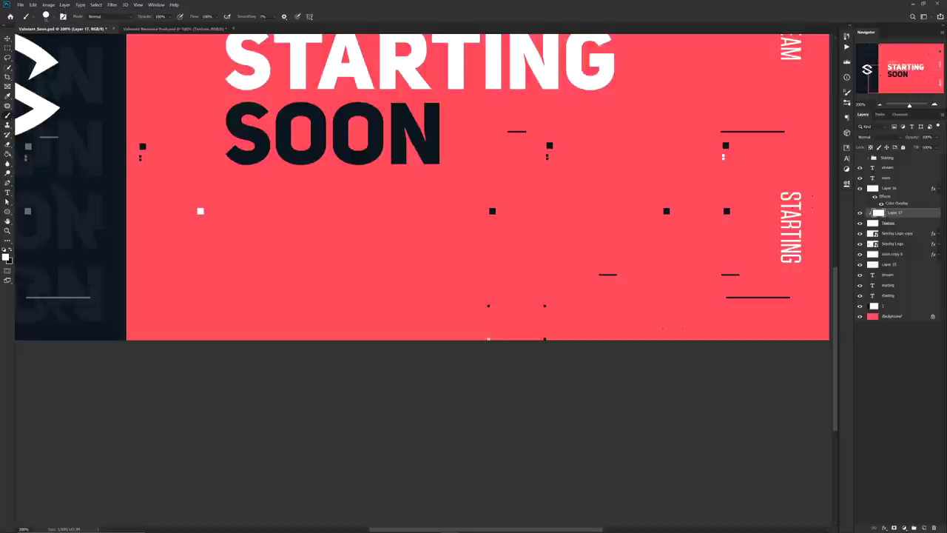
left_click_drag(713, 253, 443, 283)
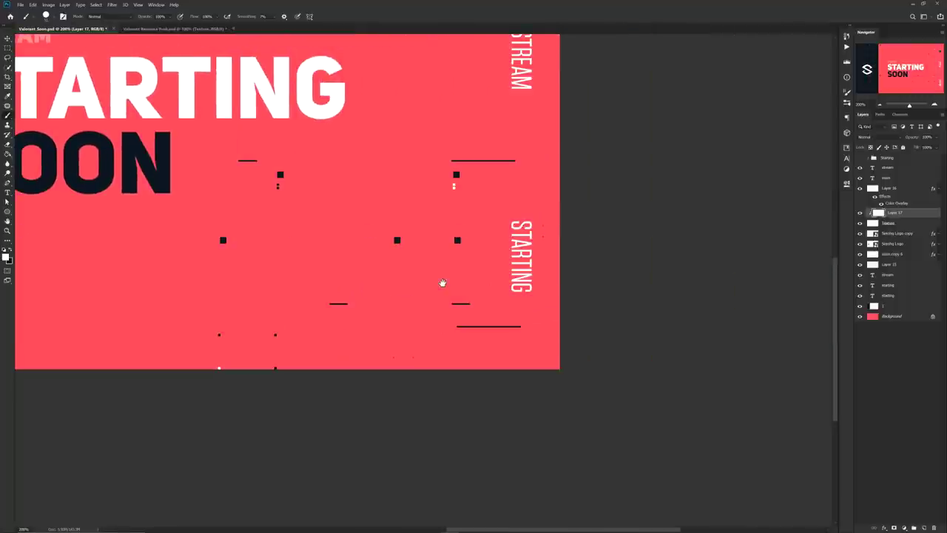
scroll(435, 243, "down", 1)
key("v")
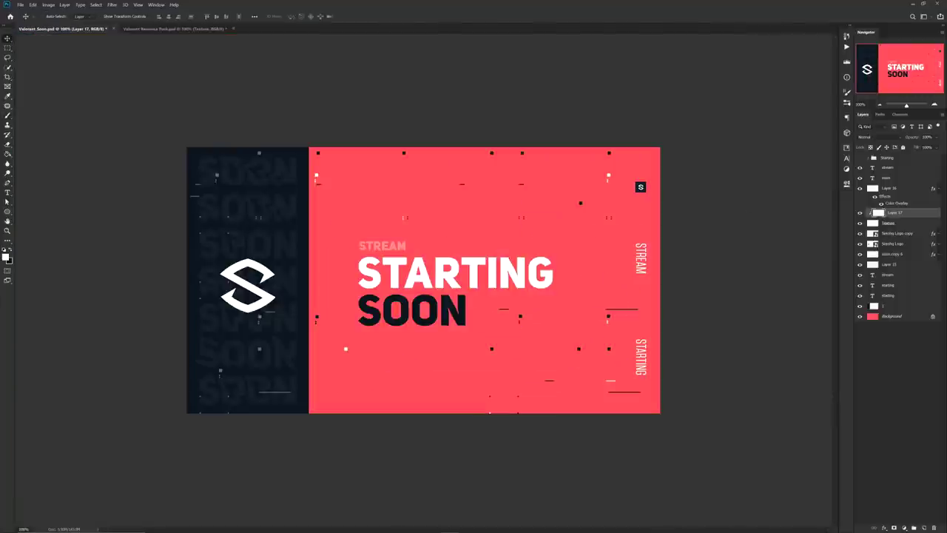
left_click(580, 205)
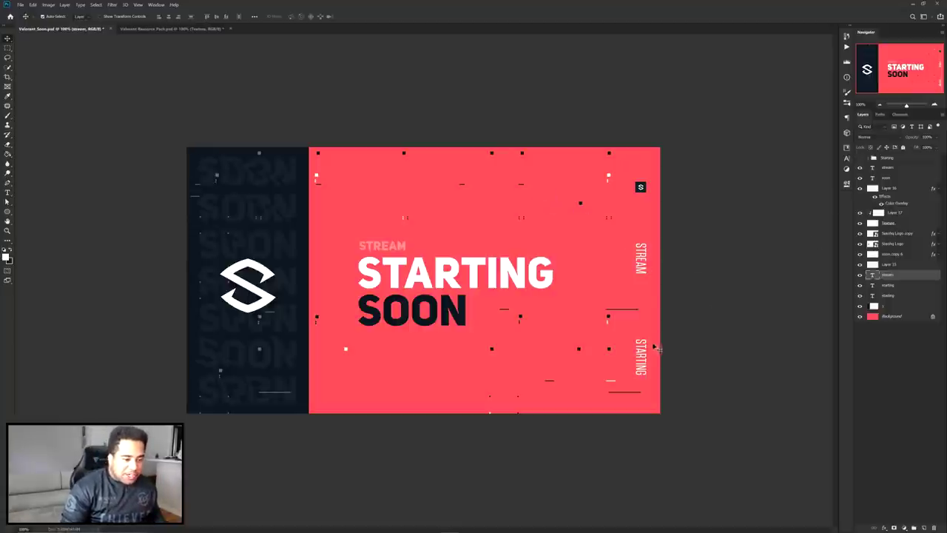
Recolour the vertical side labels with the light pink sampled from the STREAM heading
left_click(846, 158)
left_click(825, 190)
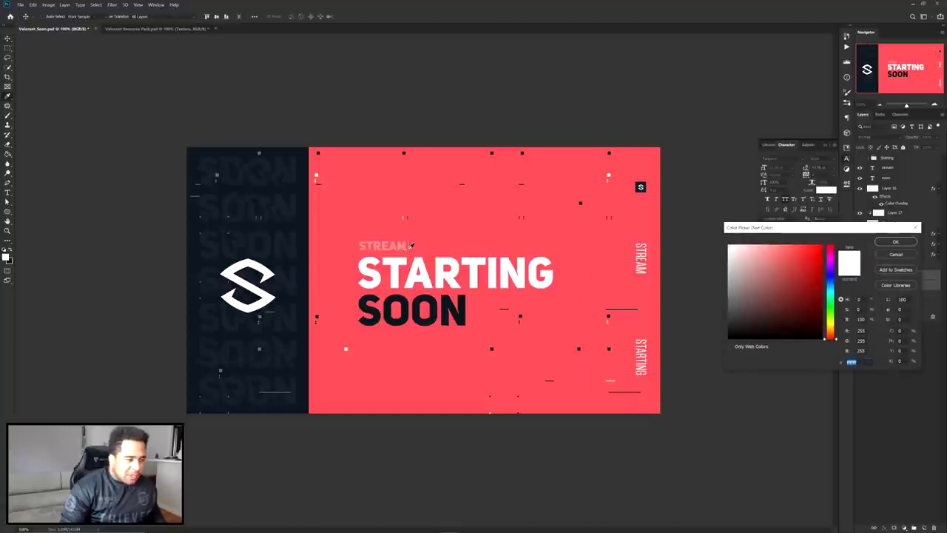
left_click(409, 246)
left_click(896, 242)
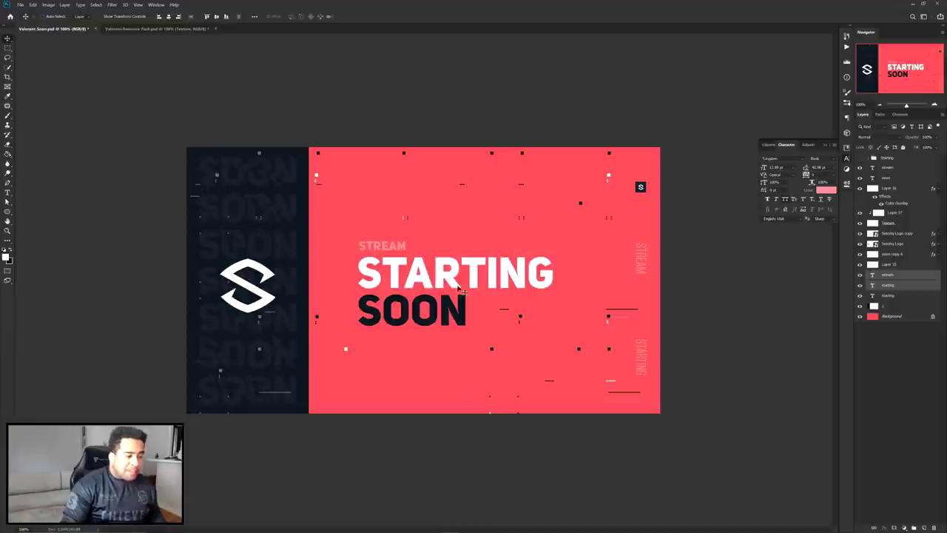
On a new layer, fill a thin white vertical bar beside the S logo
left_click(925, 526)
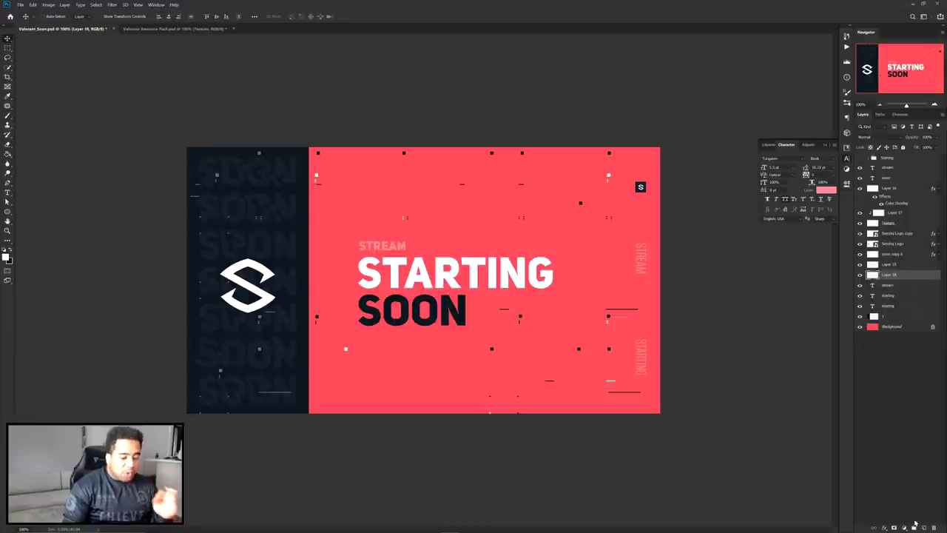
left_click(7, 47)
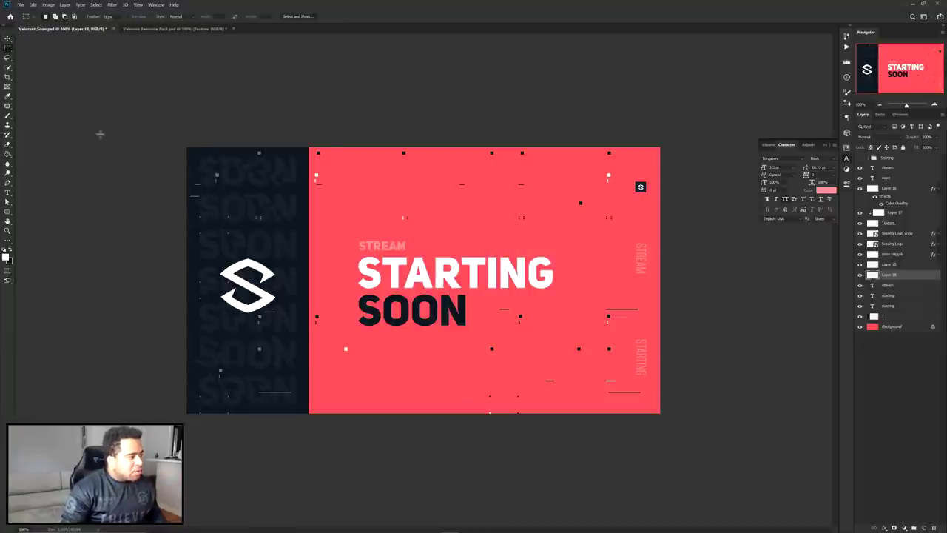
left_click_drag(188, 263, 193, 316)
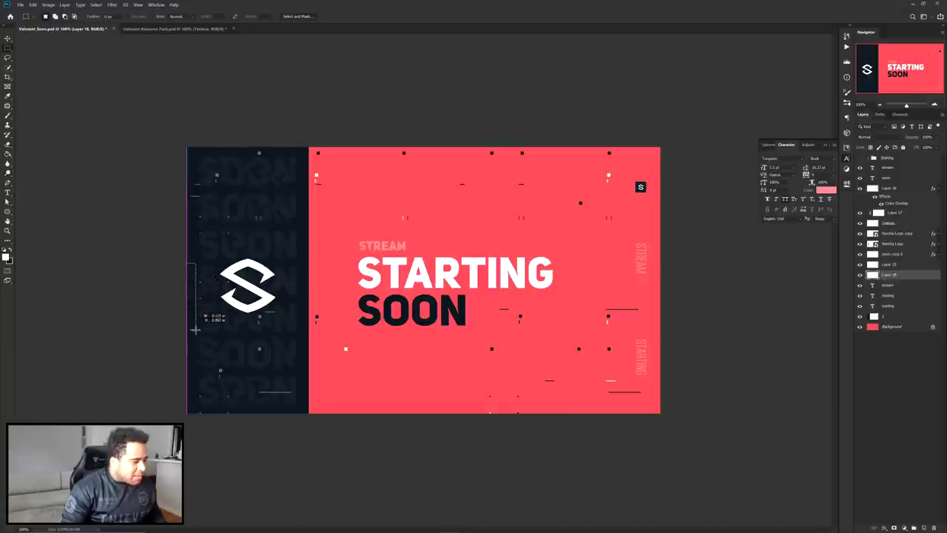
left_click_drag(196, 330, 193, 299)
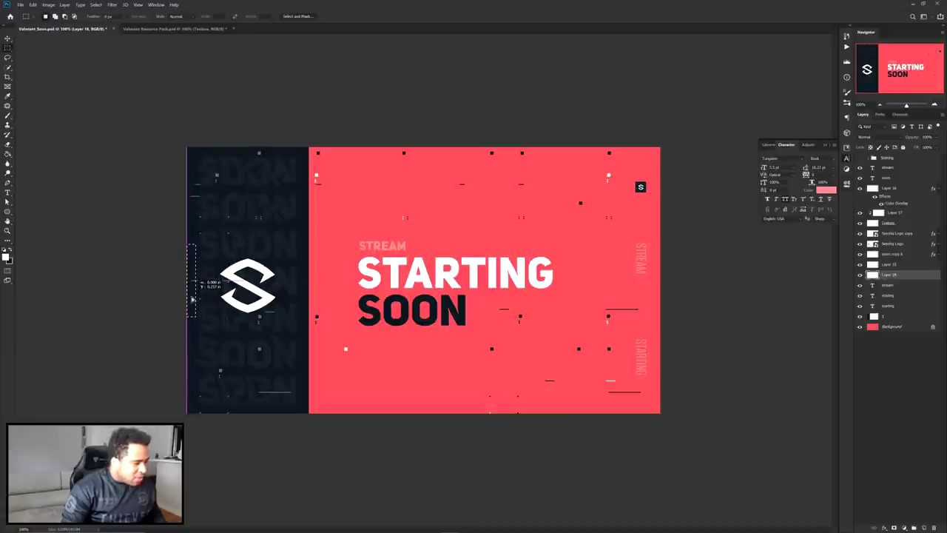
key("alt+BackSpace")
key("ctrl+d")
key("v")
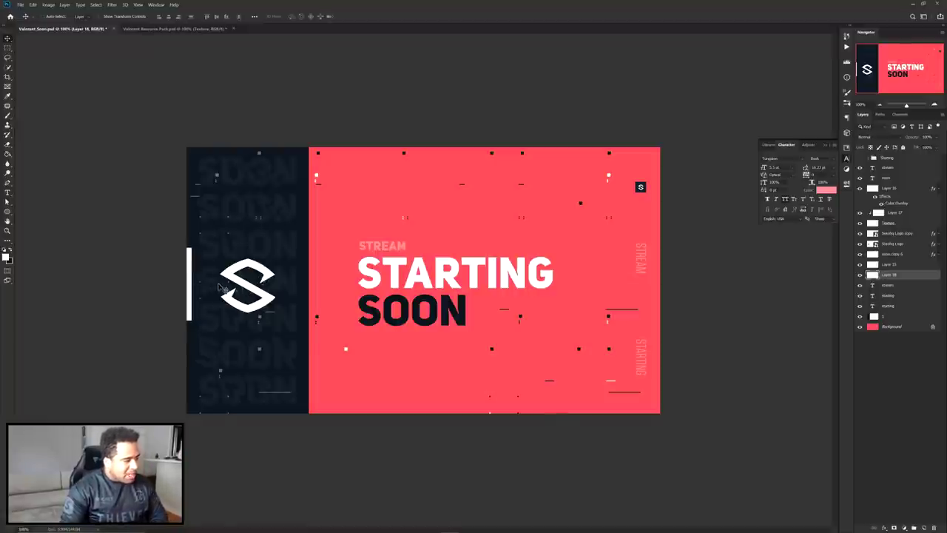
Duplicate the bar, rotate it horizontal along the bottom, and make a shorter copy
left_click_drag(191, 285, 492, 360)
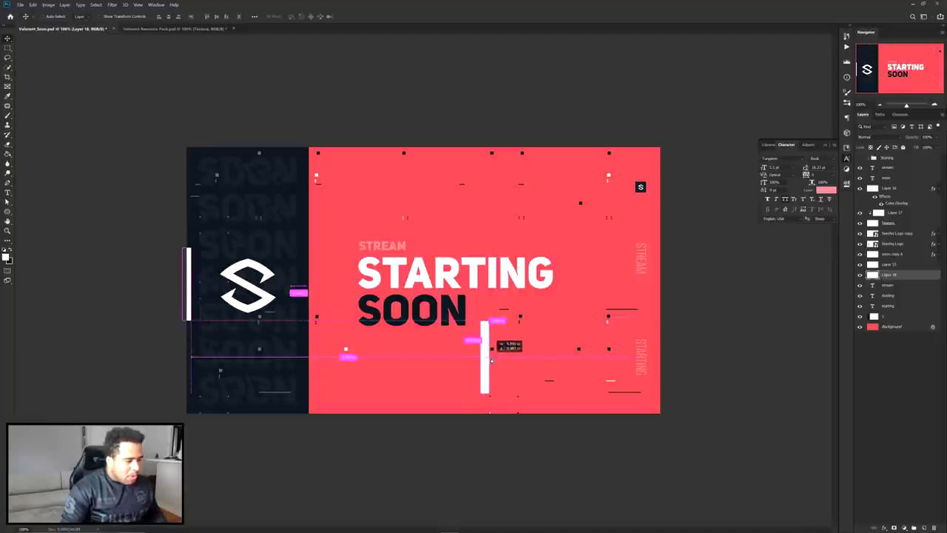
key("ctrl+t")
left_click_drag(487, 397, 565, 180)
key("Return")
key("ctrl+t")
left_click_drag(617, 203, 562, 203)
key("Return")
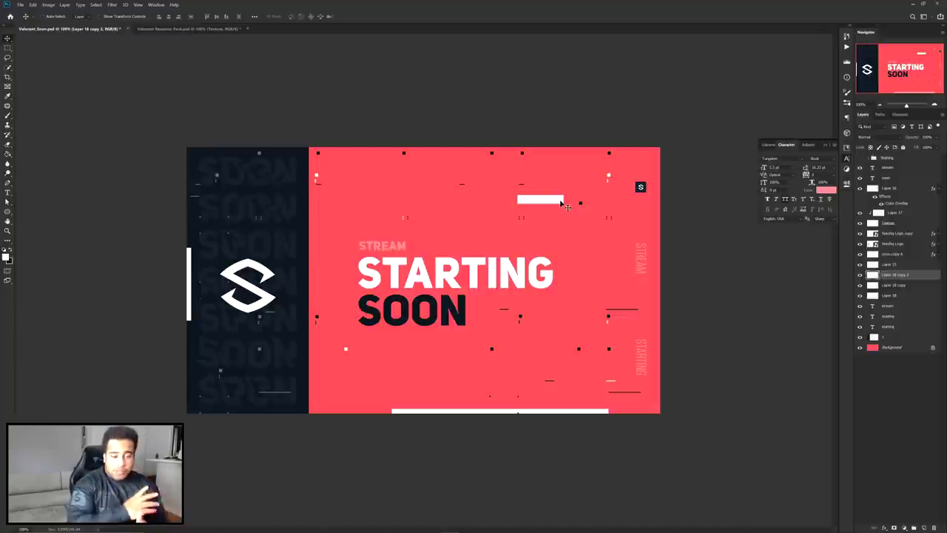
left_click(894, 306)
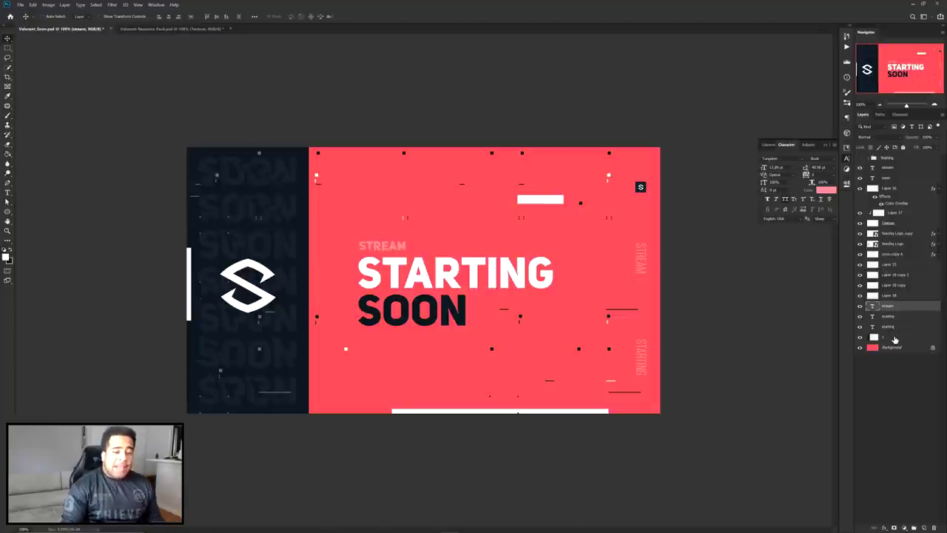
Paste the Sova art above layer 1, move it right, and clip a Gradient Map to it
left_click(895, 339)
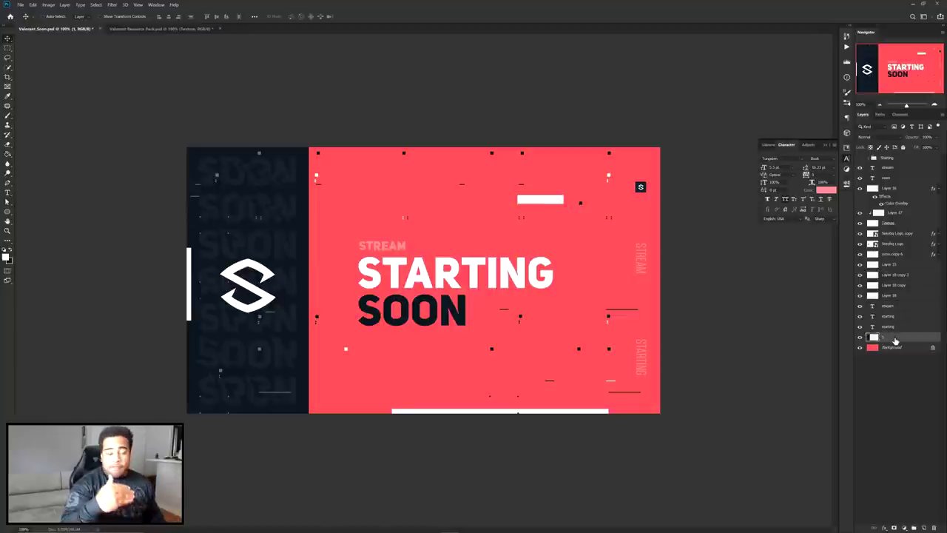
key("ctrl+v")
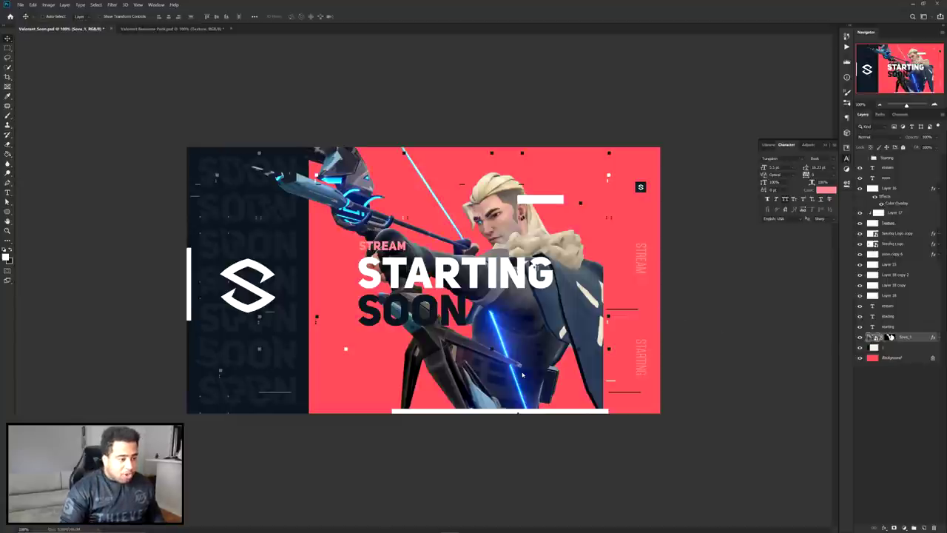
left_click_drag(454, 270, 546, 273)
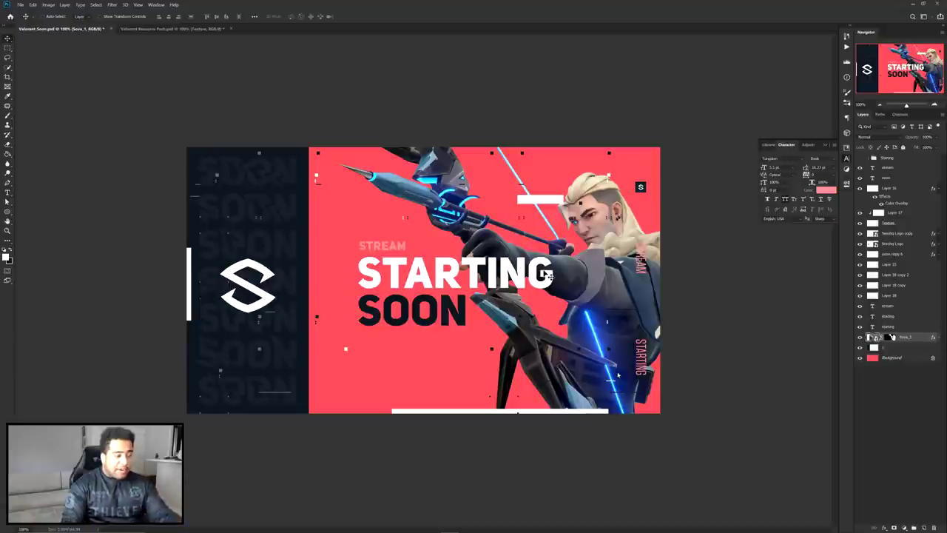
left_click(904, 527)
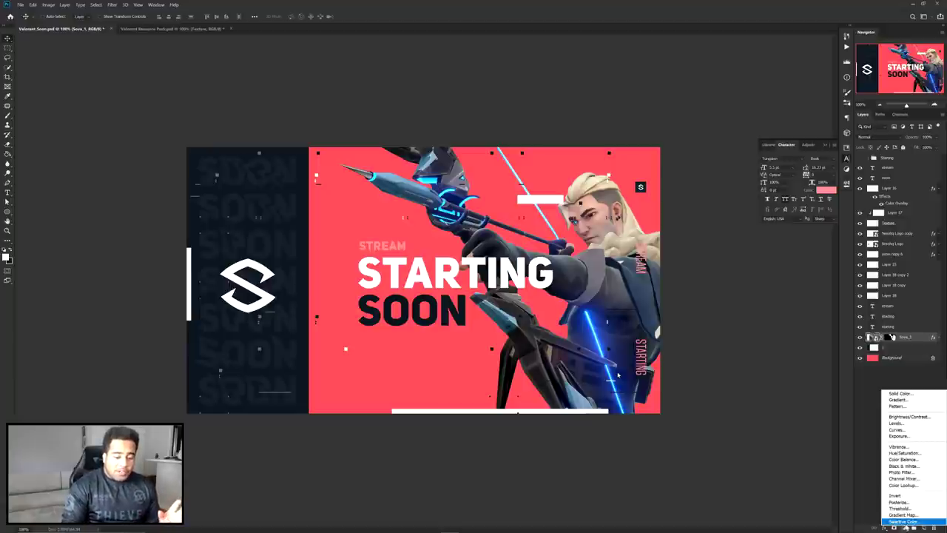
left_click(903, 514)
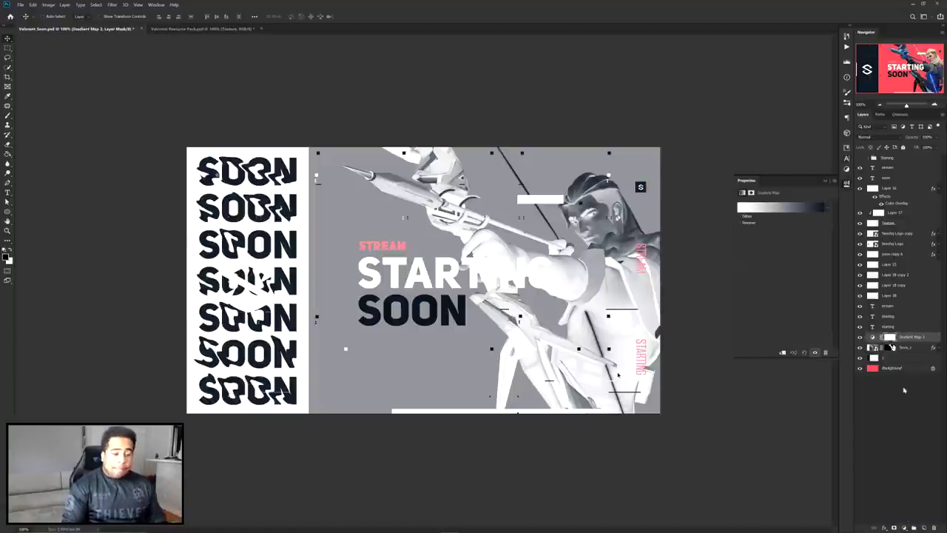
right_click(907, 341)
left_click(881, 162)
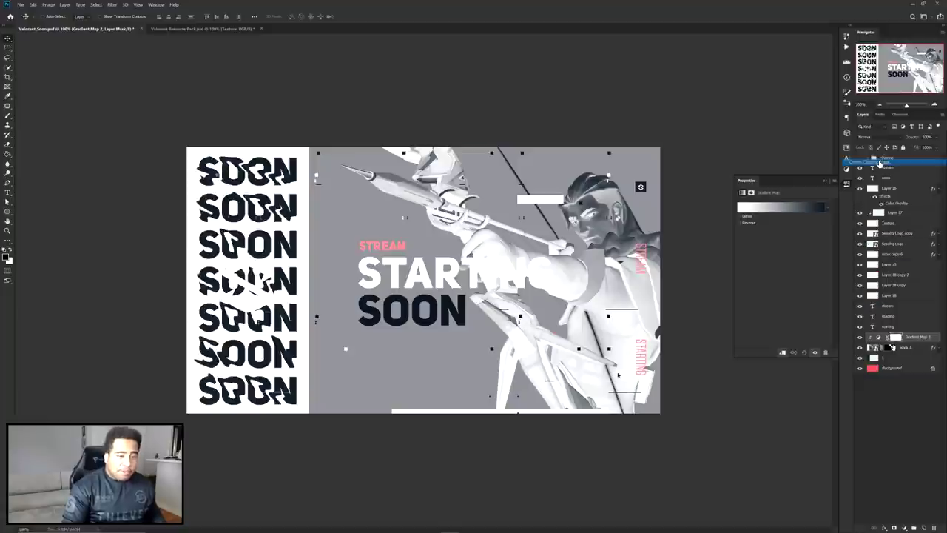
Set the gradient map's stops to dark navy and pink-red #ff4654
left_click(778, 207)
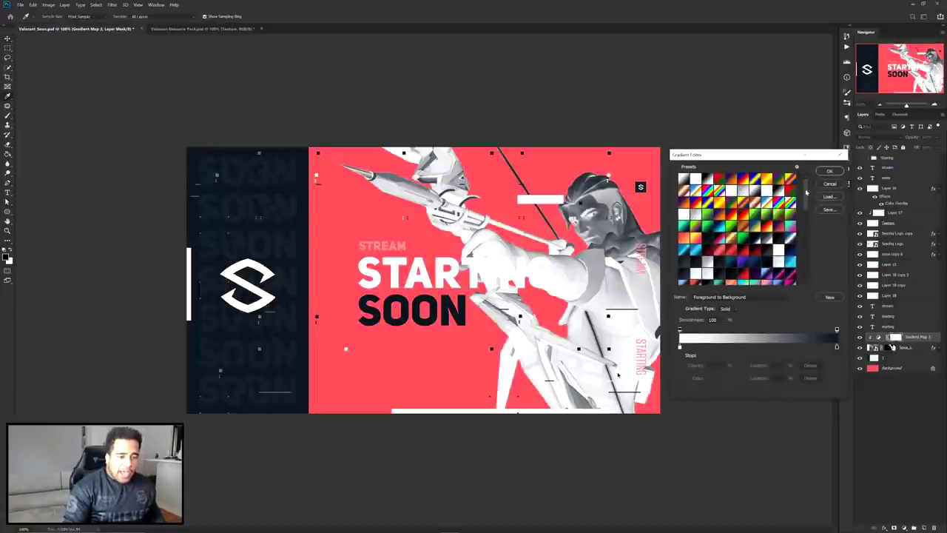
left_click_drag(806, 193, 804, 276)
left_click(780, 283)
double_click(680, 348)
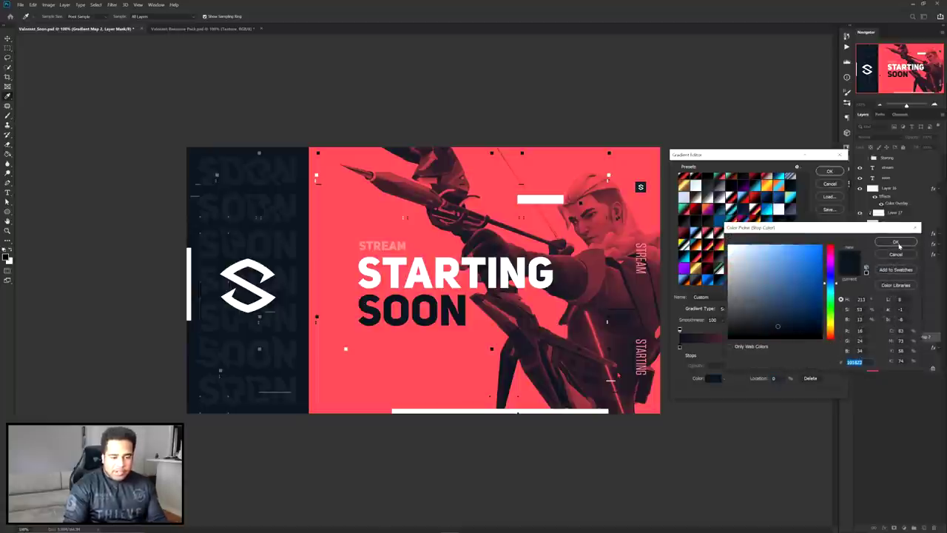
left_click(895, 242)
double_click(838, 353)
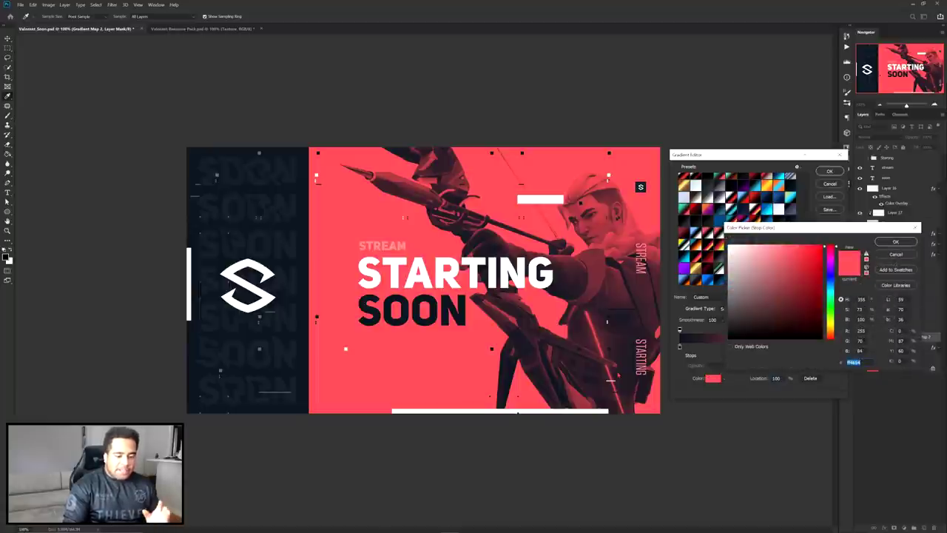
left_click(895, 242)
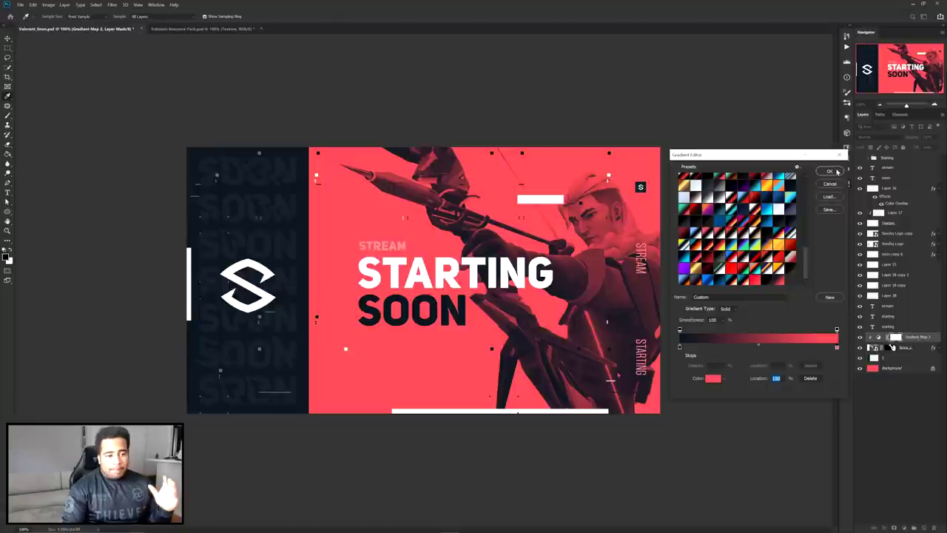
left_click(838, 171)
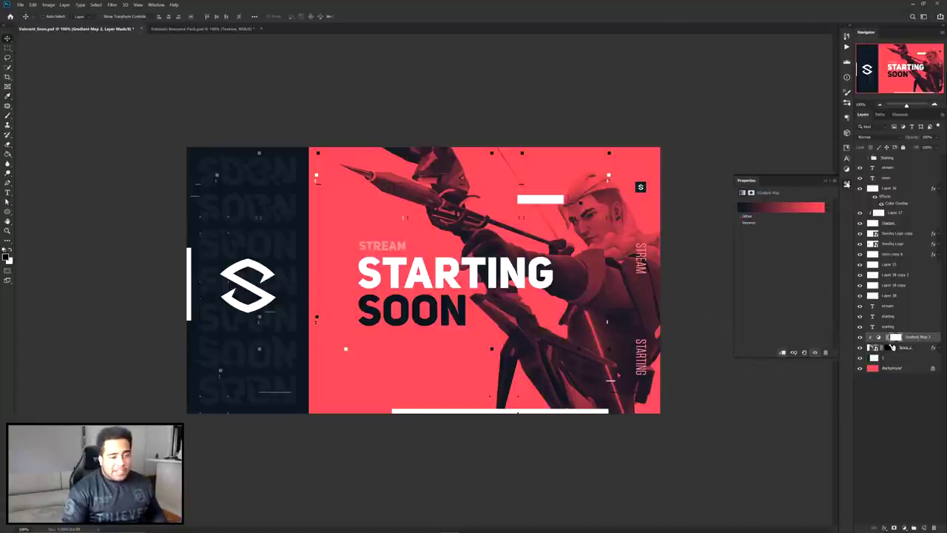
left_click(848, 183)
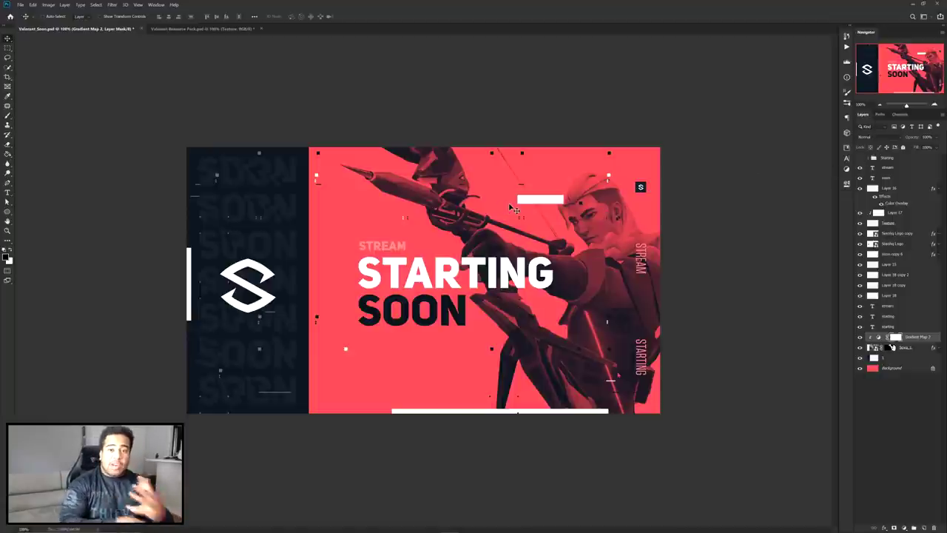
Select the STARTING text layer in the Layers panel
left_click(522, 274)
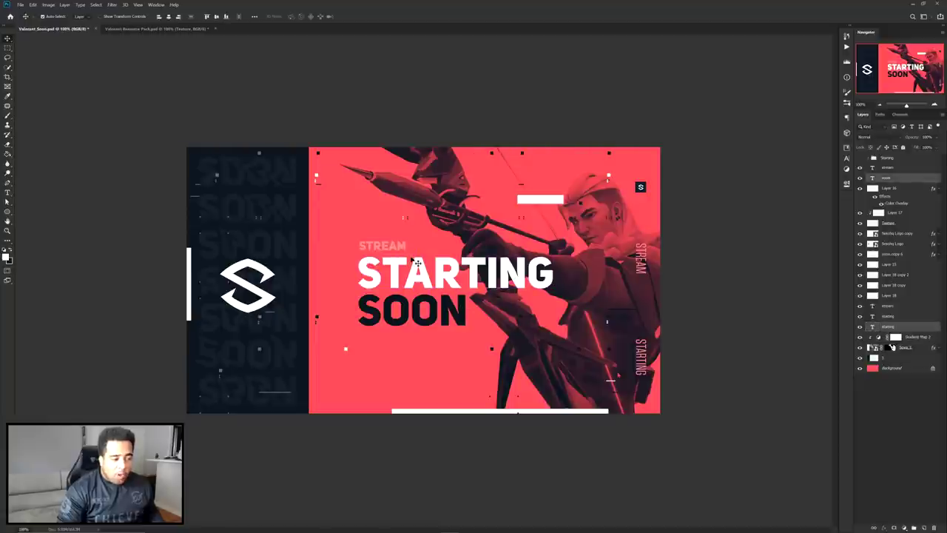
Group the headline text and logo layers and hide the new group
left_click(399, 251, "shift")
left_click_drag(424, 255, 531, 330)
key("ctrl+z")
key("ctrl+minus")
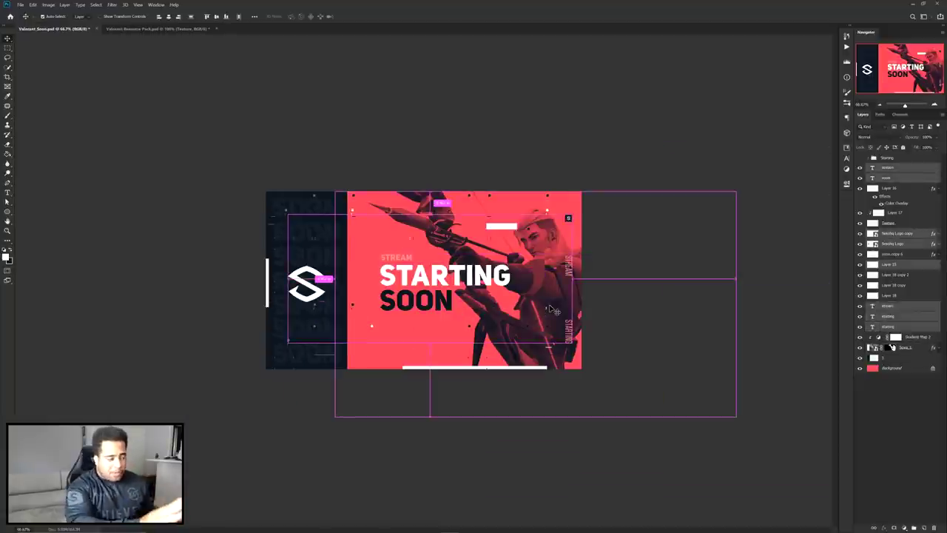
key("ctrl+g")
left_click(860, 168)
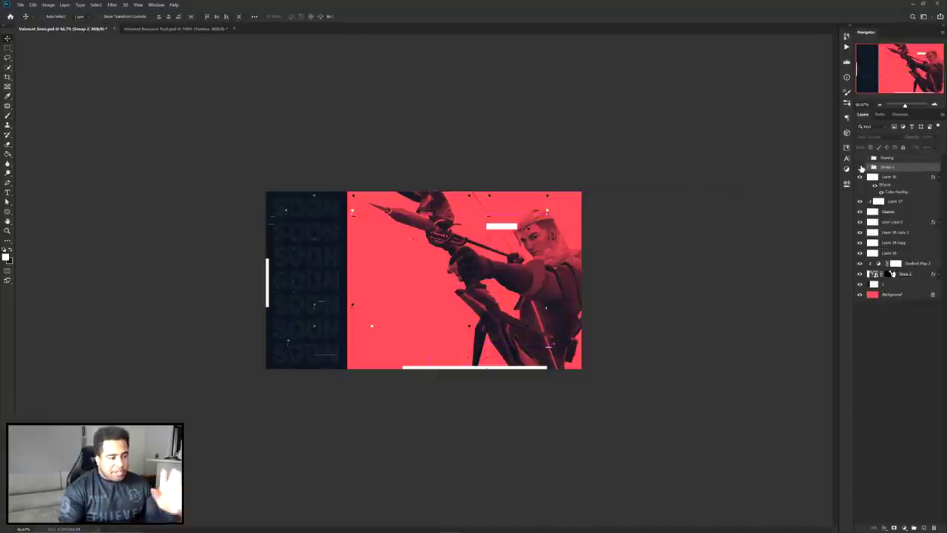
Add a new top layer and fill a canvas-wide rectangular selection with white
left_click(886, 159)
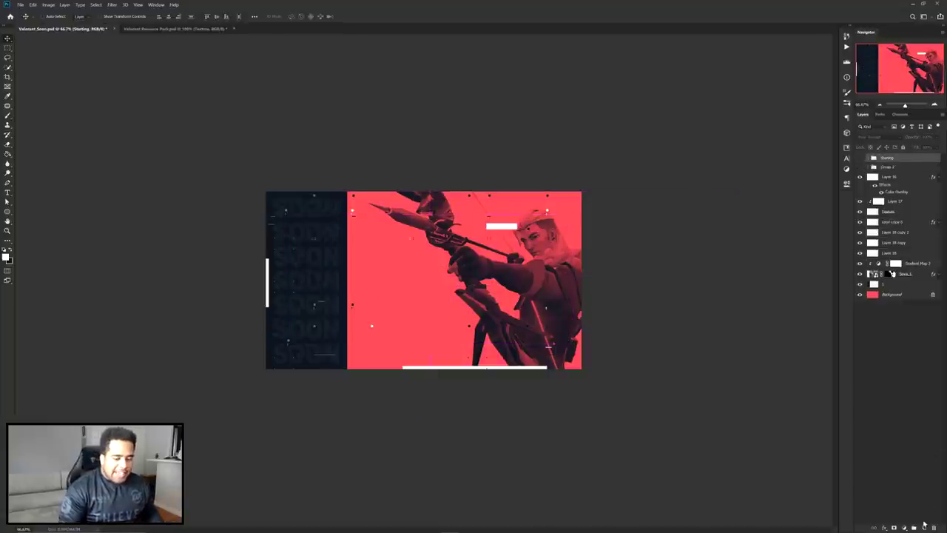
left_click(924, 525)
left_click(8, 47)
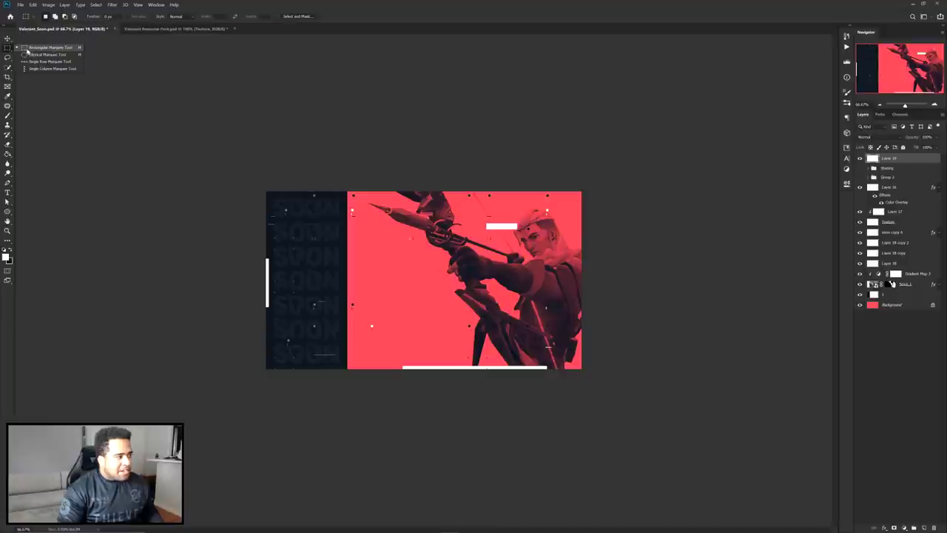
left_click(38, 47)
left_click_drag(208, 142, 780, 466)
key("alt+BackSpace")
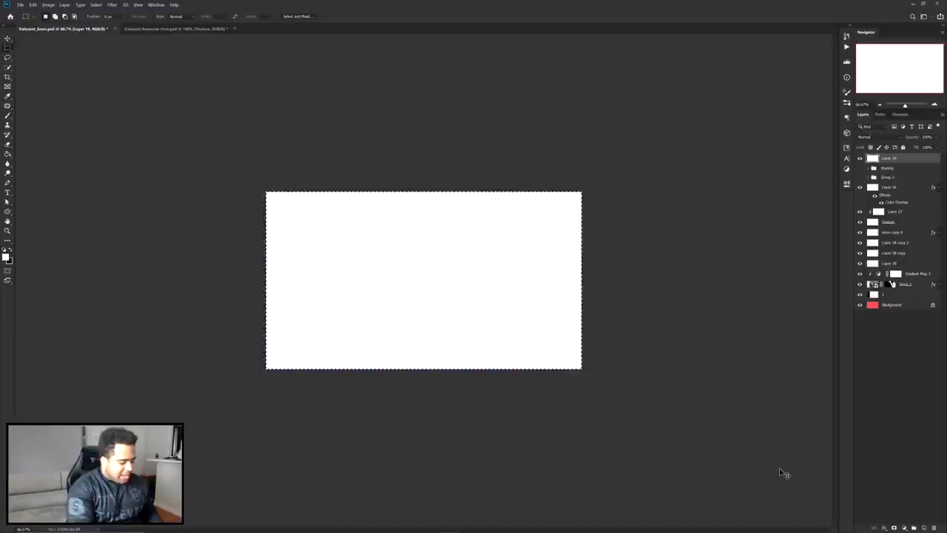
Scale the white rectangle down into a centred camera box
key("ctrl+t")
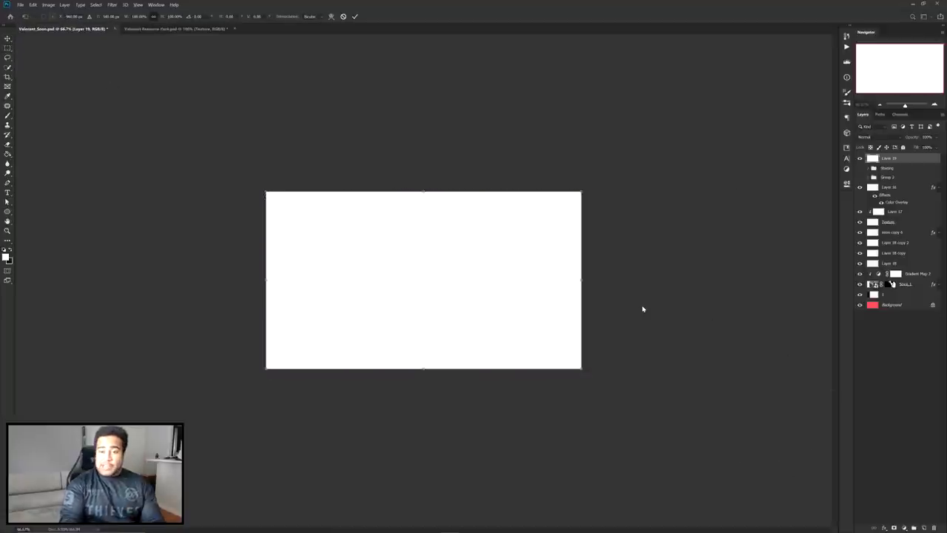
left_click_drag(582, 191, 495, 265)
key("Return")
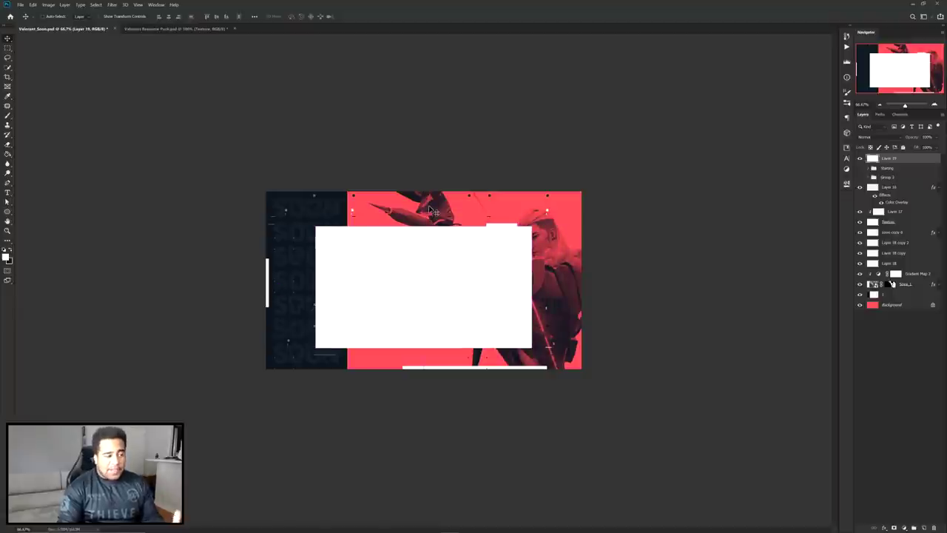